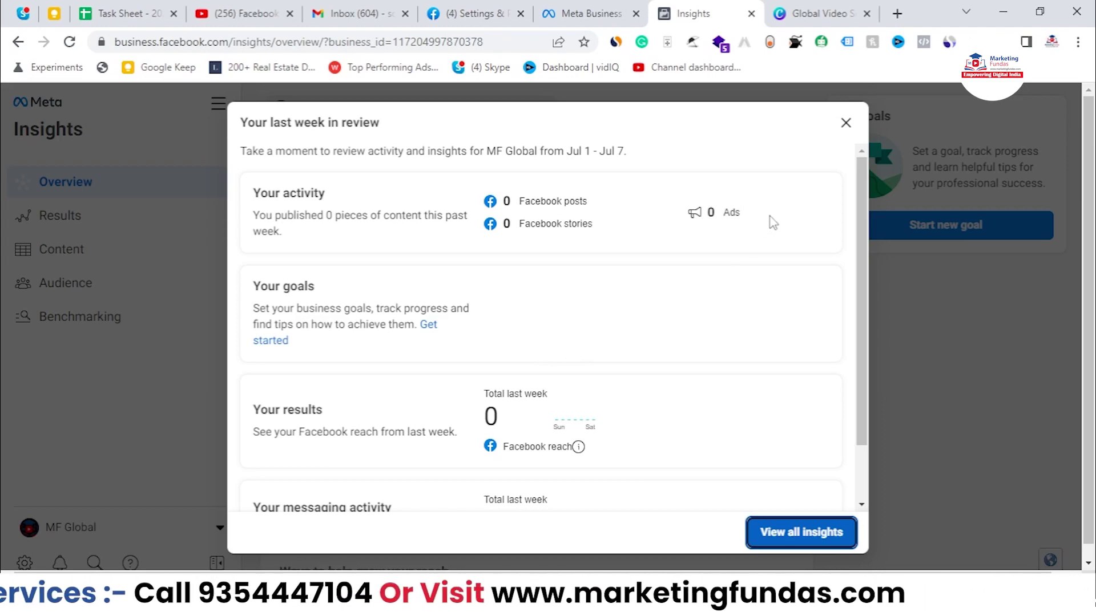
Look over the weekly review, continue to all insights, and dismiss the announcement about Goals moving to Results
scroll(863, 355, "down", 1)
scroll(628, 297, "up", 1)
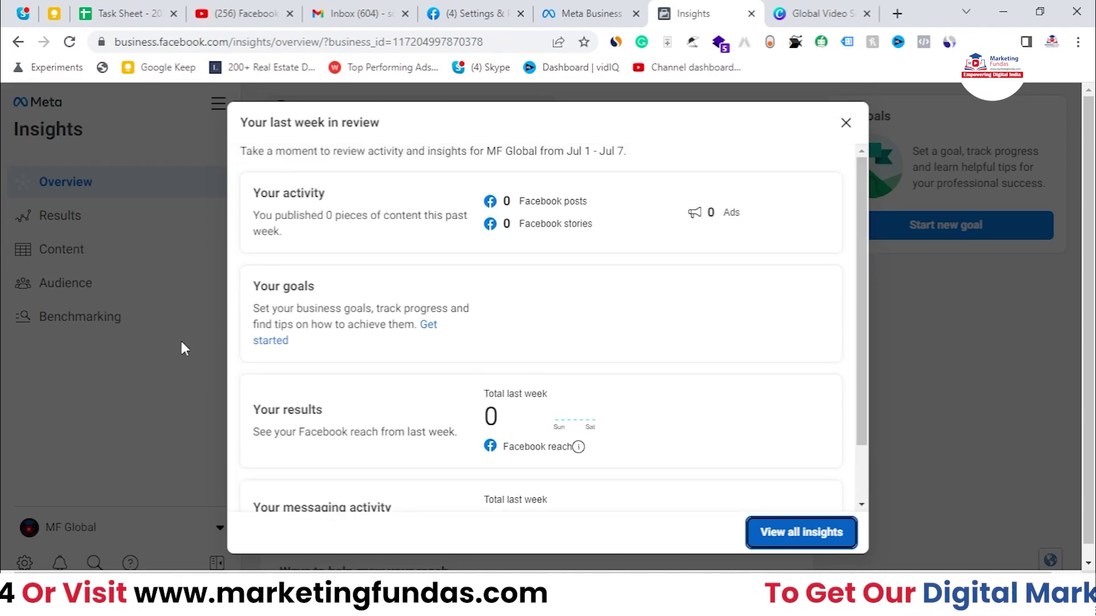
left_click(786, 530)
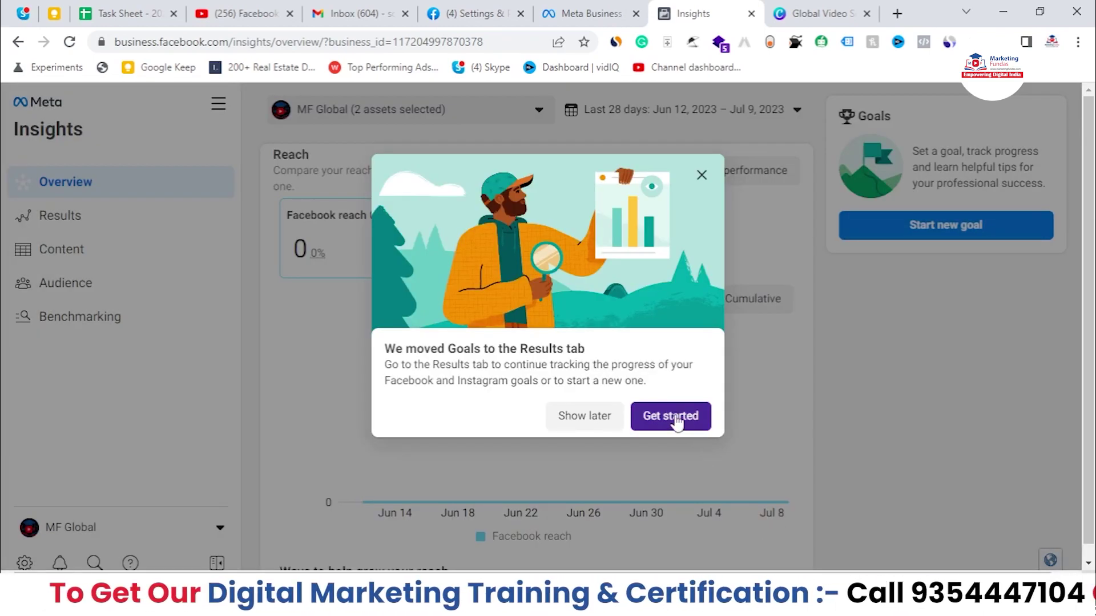
left_click(701, 175)
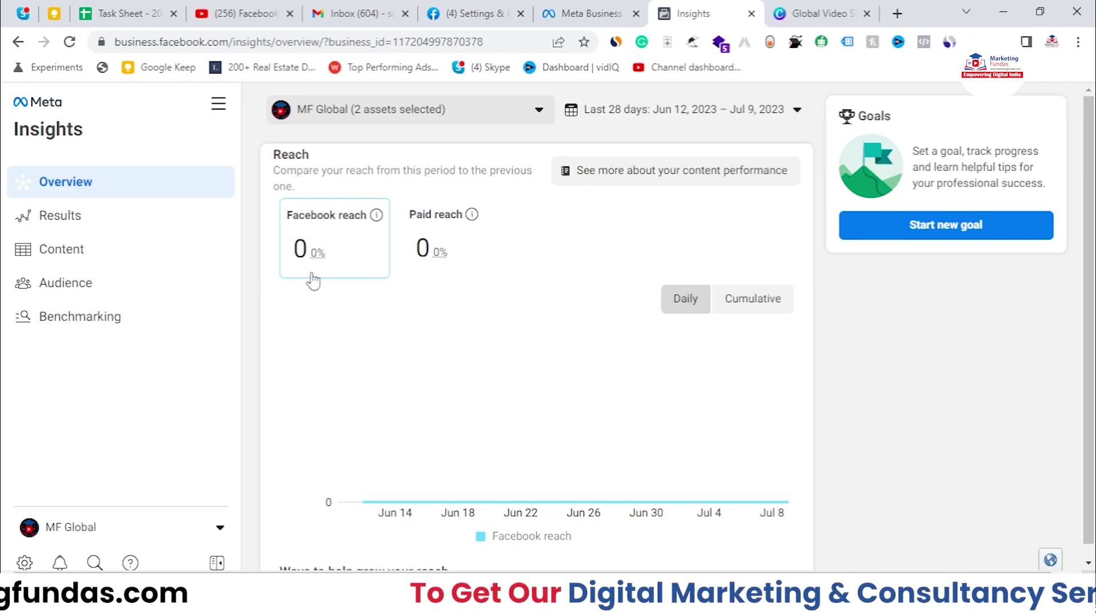
Open the Audience insights for the MF Global page
left_click(112, 290)
scroll(697, 251, "down", 3)
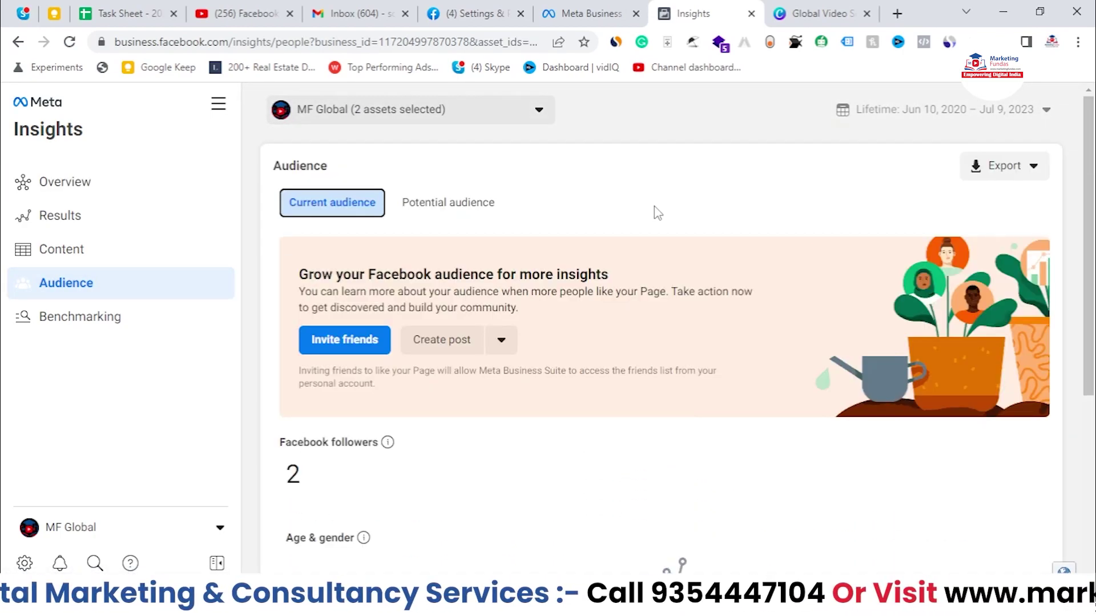
left_click(656, 210)
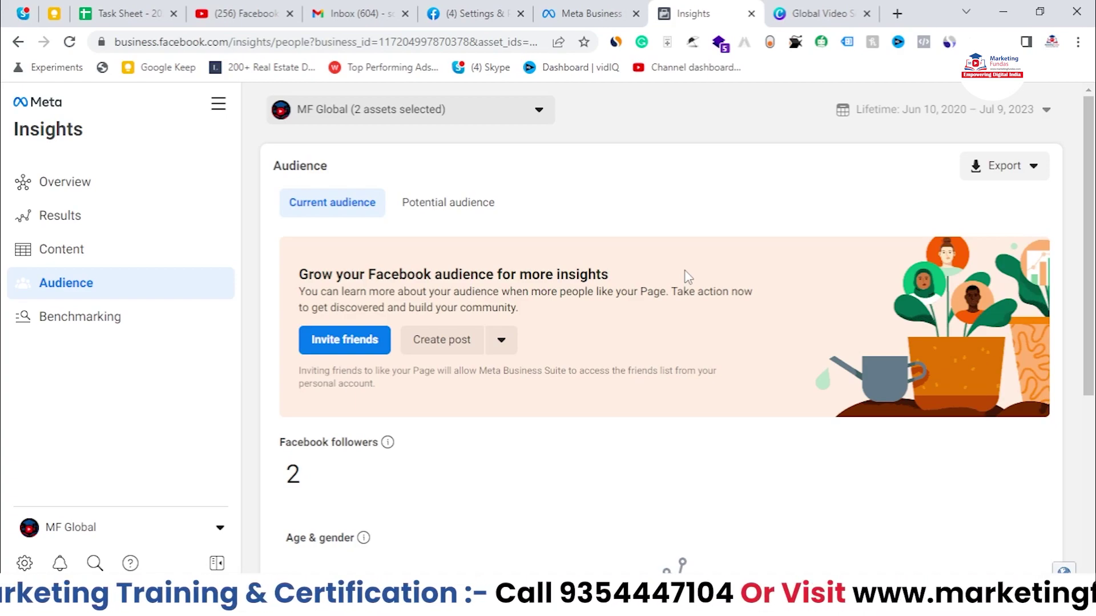
scroll(685, 276, "down", 1)
scroll(597, 261, "up", 1)
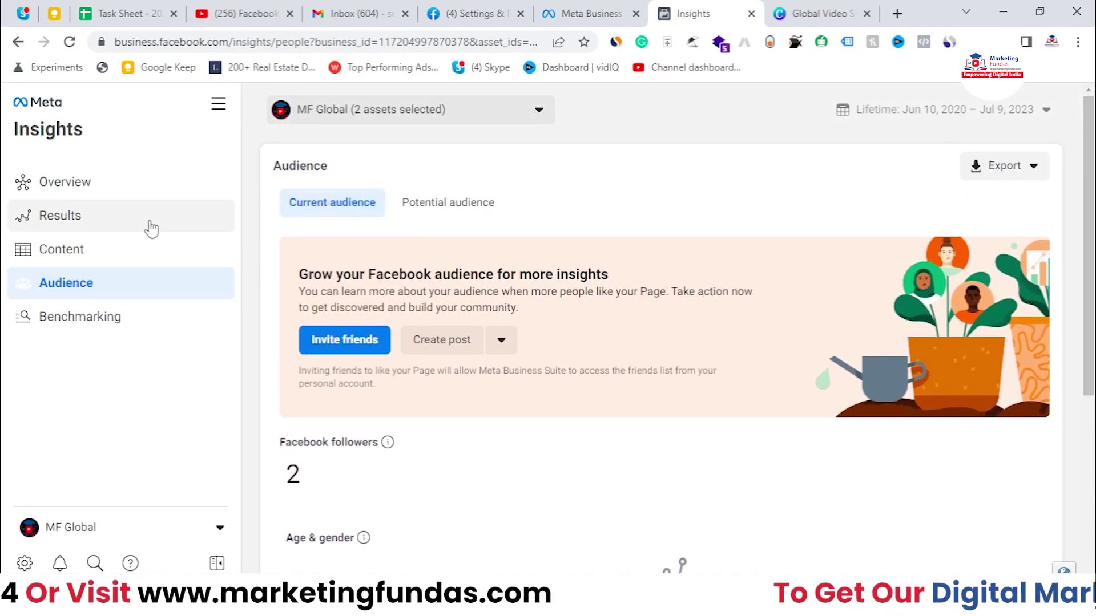
Examine the current audience's Facebook followers, age and gender, top cities and top countries sections
scroll(568, 238, "down", 5)
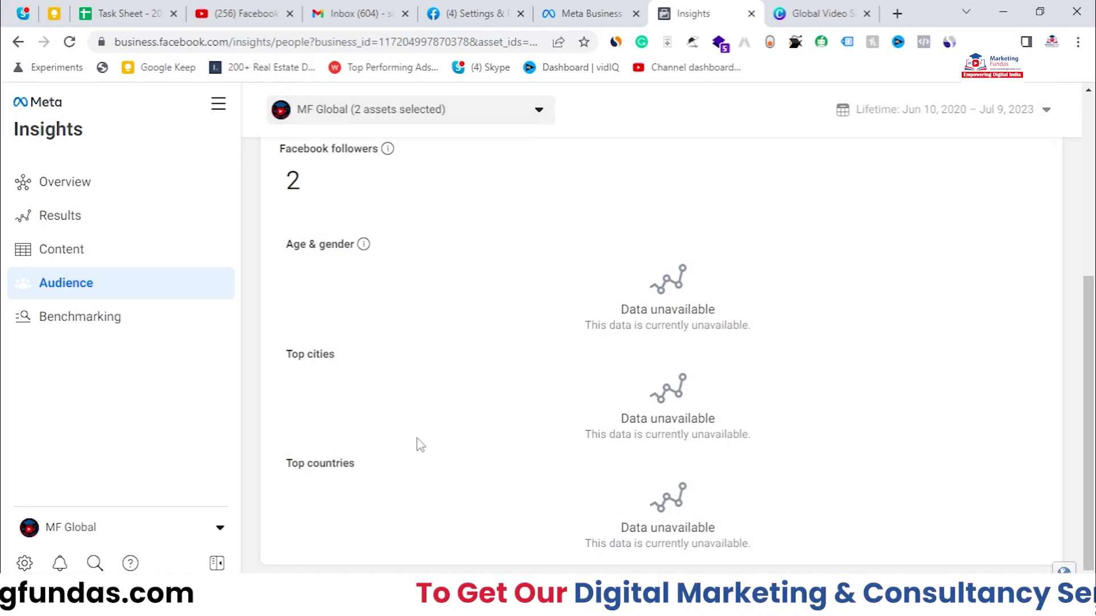
scroll(416, 443, "up", 5)
scroll(332, 408, "down", 5)
scroll(333, 409, "up", 2)
left_click_drag(296, 228, 343, 304)
left_click(337, 344)
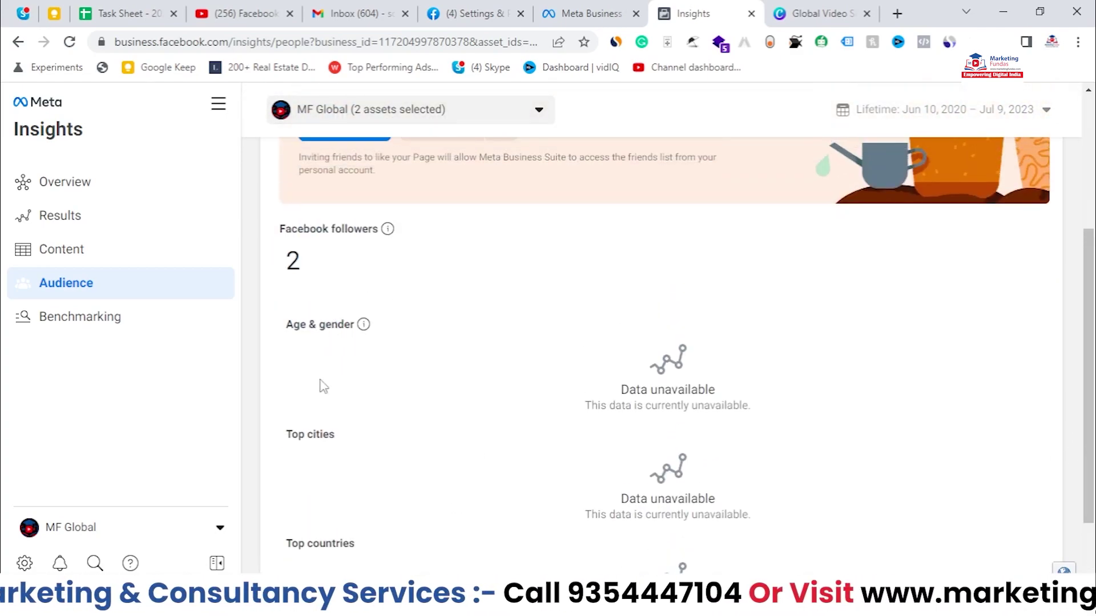
scroll(494, 349, "down", 2)
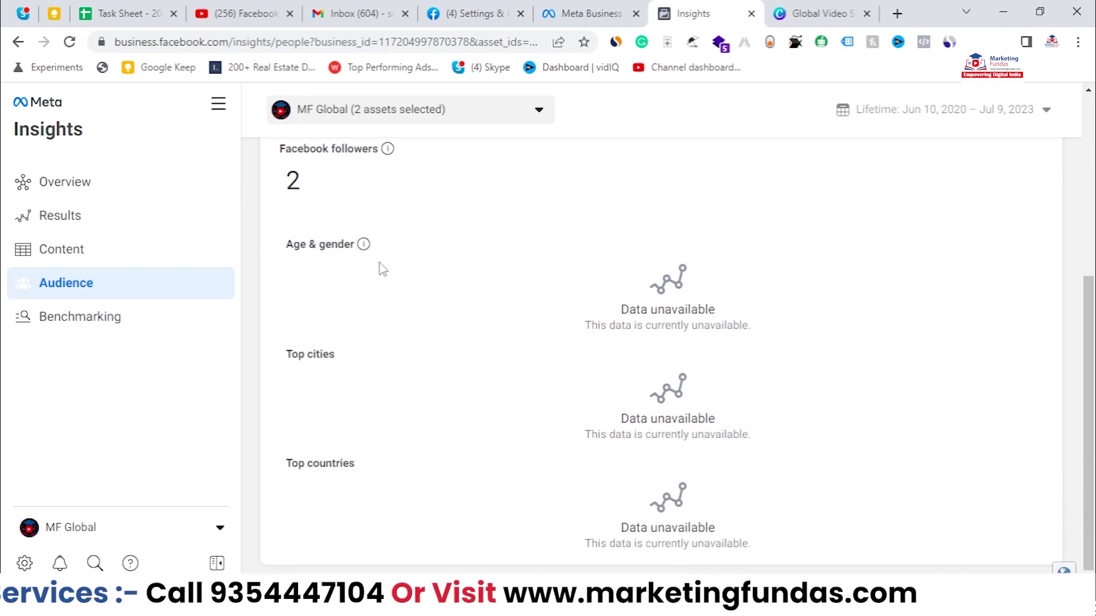
scroll(584, 409, "up", 3)
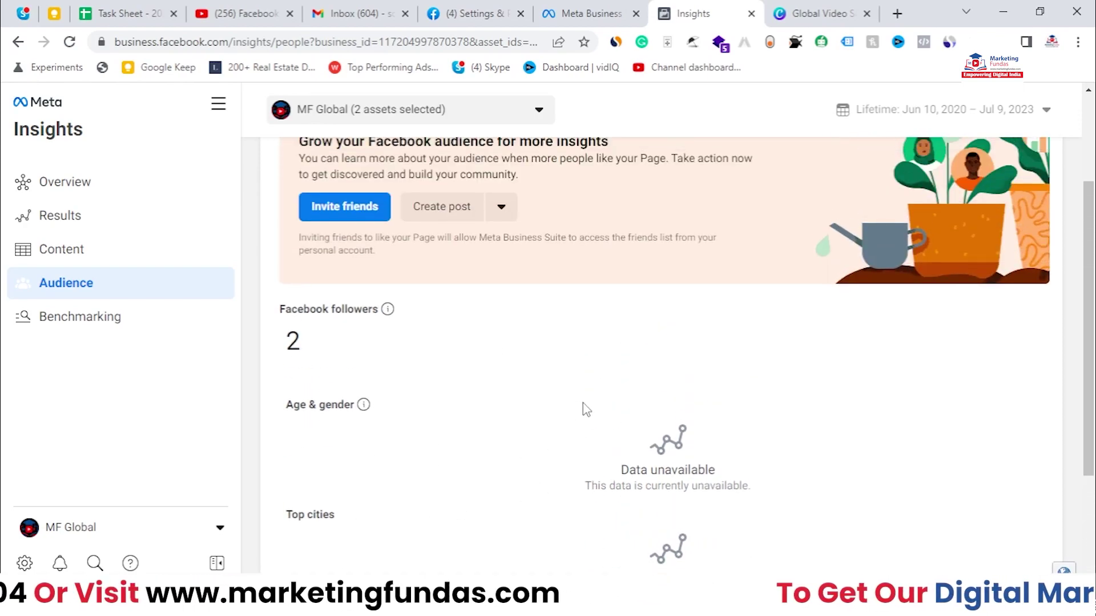
scroll(586, 409, "up", 2)
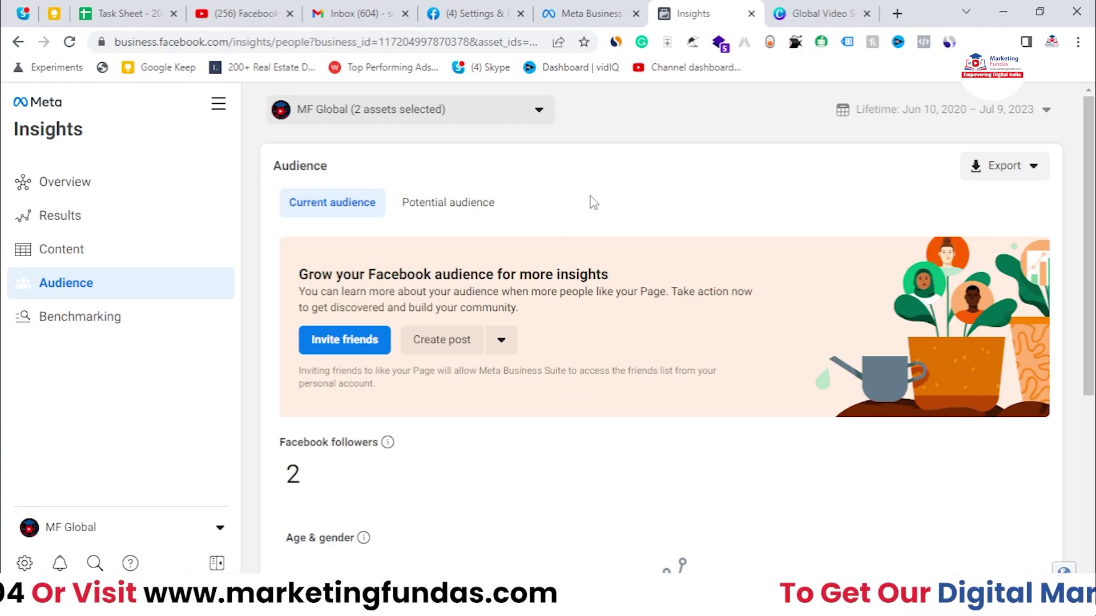
Switch to the potential audience insights and examine the estimated audience size
left_click(471, 203)
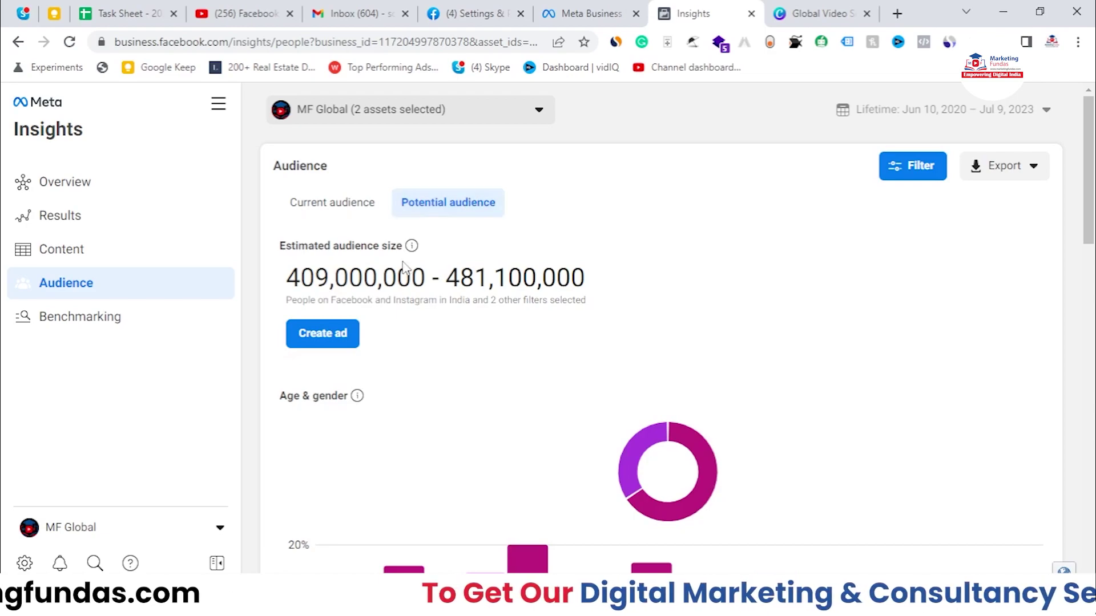
scroll(668, 259, "down", 1)
left_click_drag(284, 199, 572, 208)
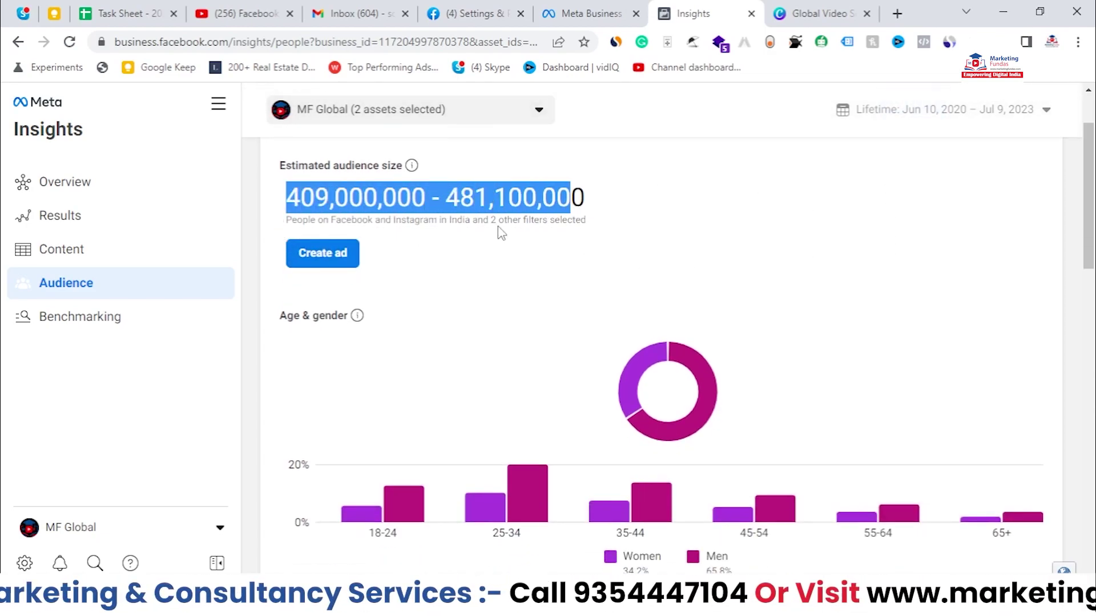
scroll(500, 231, "up", 1)
left_click(321, 278)
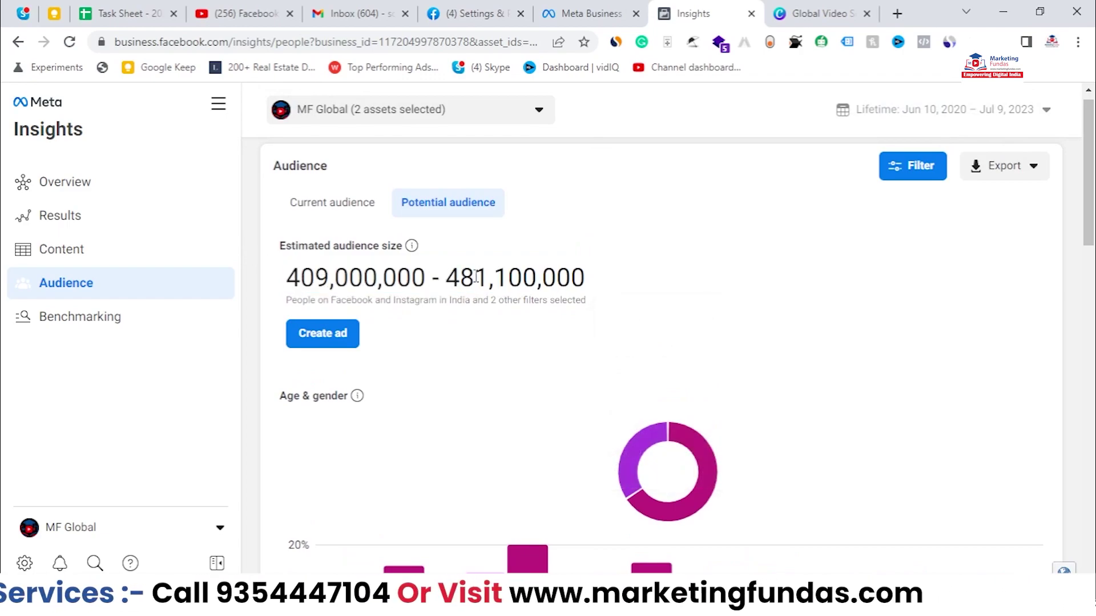
left_click_drag(449, 276, 585, 278)
left_click(446, 277)
double_click(446, 277)
left_click_drag(439, 278, 278, 285)
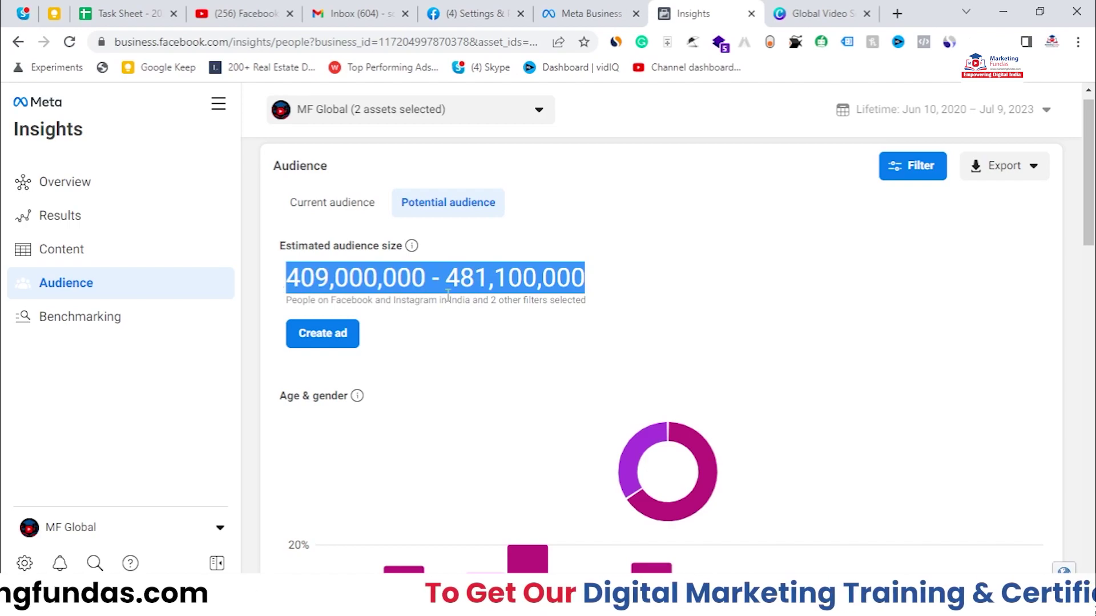
left_click(644, 308)
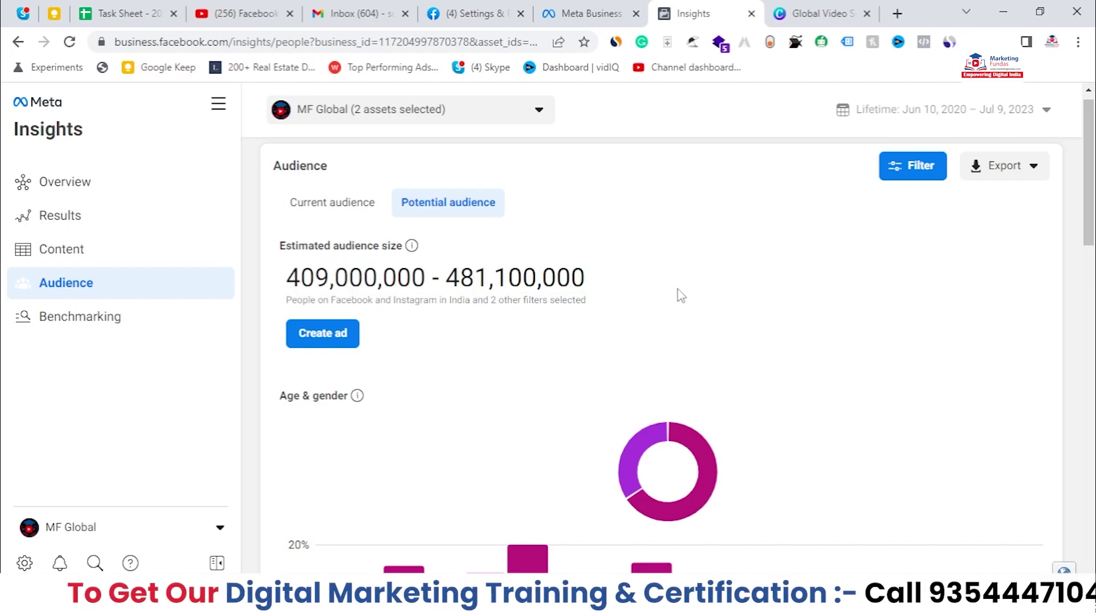
scroll(396, 285, "down", 1)
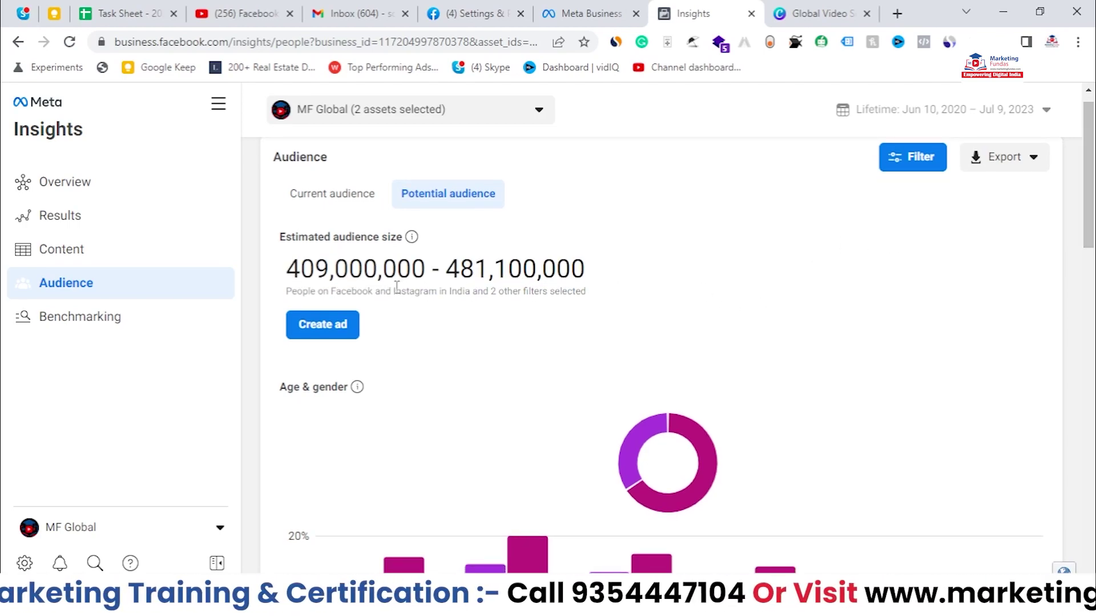
left_click_drag(294, 274, 602, 287)
scroll(591, 285, "up", 1)
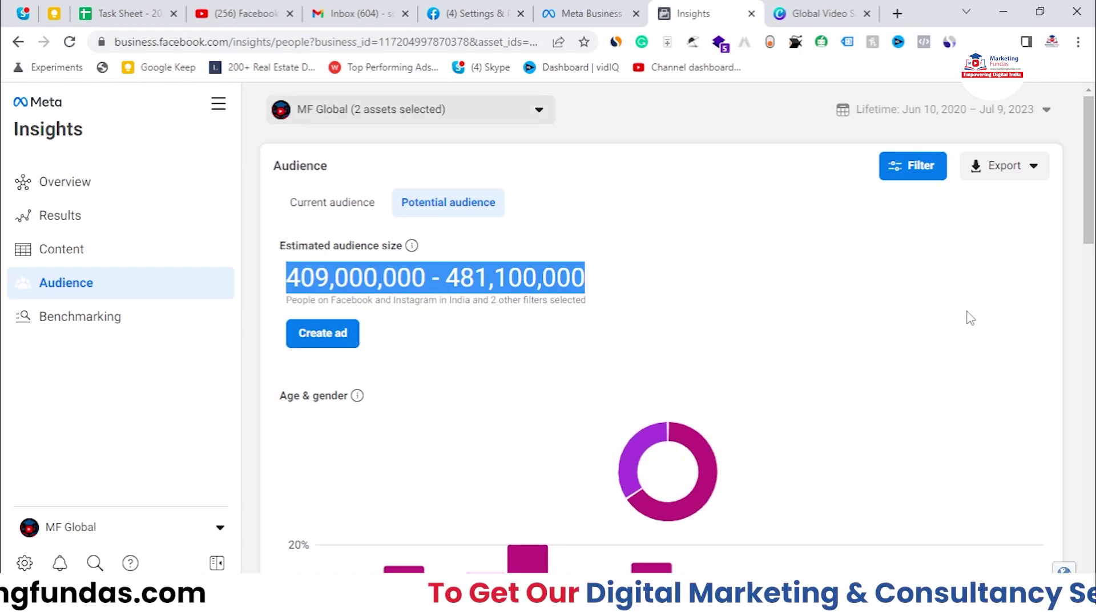
Examine the potential audience's age and gender chart, comparing the shares of women and men with the estimated audience size
scroll(970, 318, "down", 3)
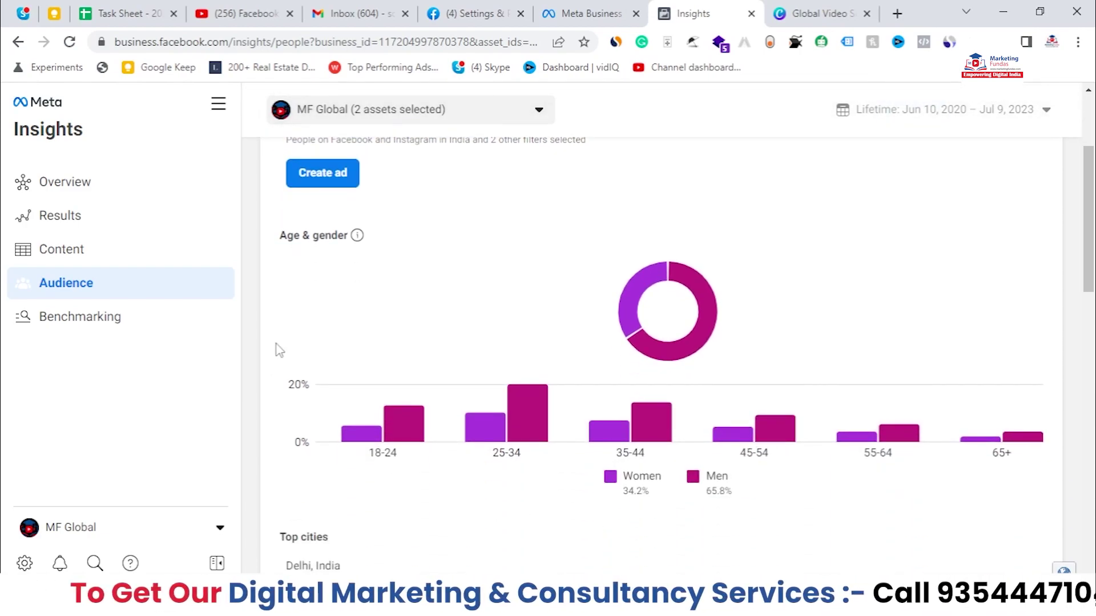
scroll(1077, 284, "down", 2)
scroll(1076, 284, "down", 1)
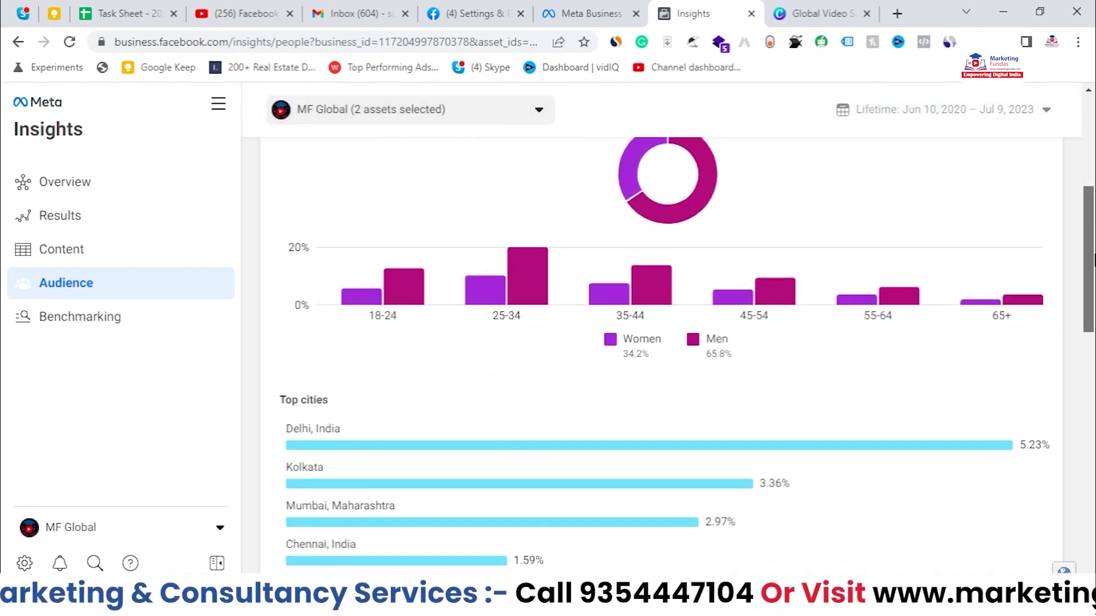
scroll(1076, 284, "up", 2)
left_click_drag(286, 174, 346, 174)
left_click_drag(628, 433, 656, 432)
scroll(569, 424, "up", 1)
scroll(569, 423, "up", 2)
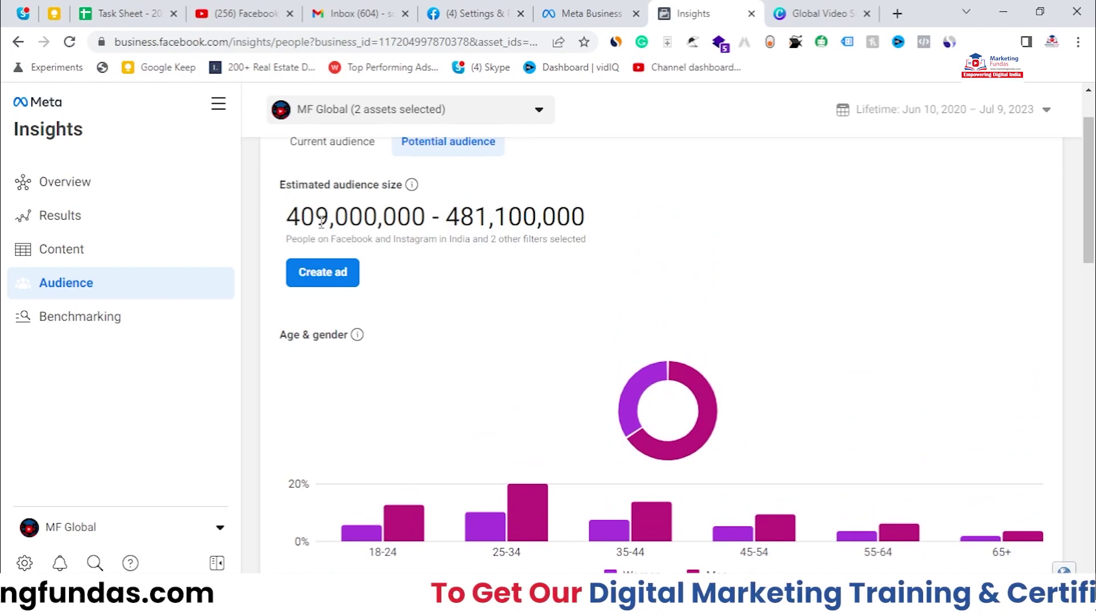
scroll(531, 348, "down", 5)
scroll(473, 322, "up", 4)
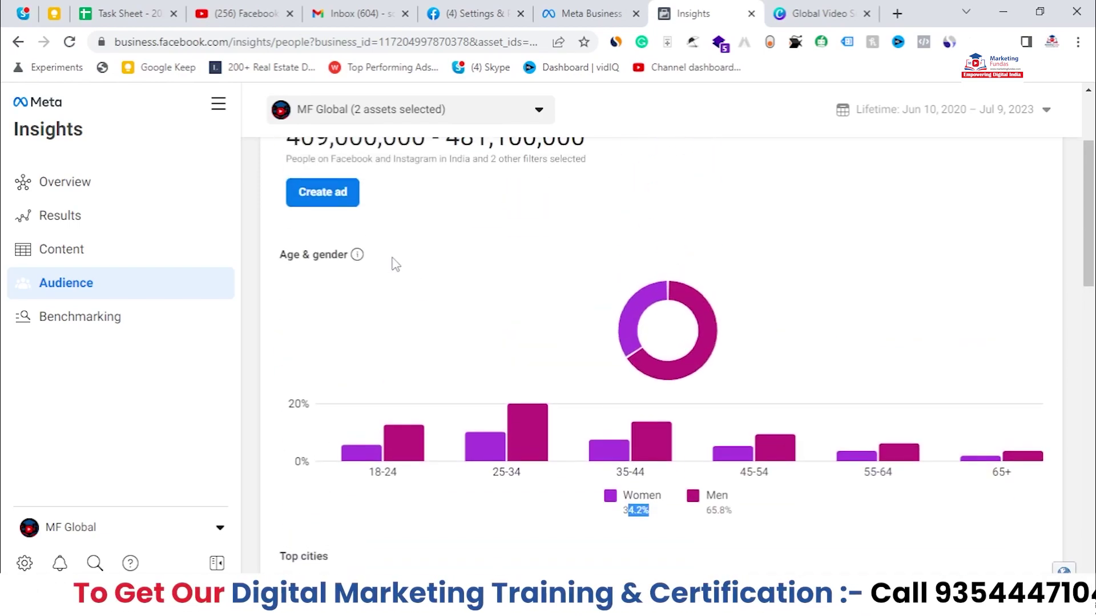
scroll(444, 178, "up", 1)
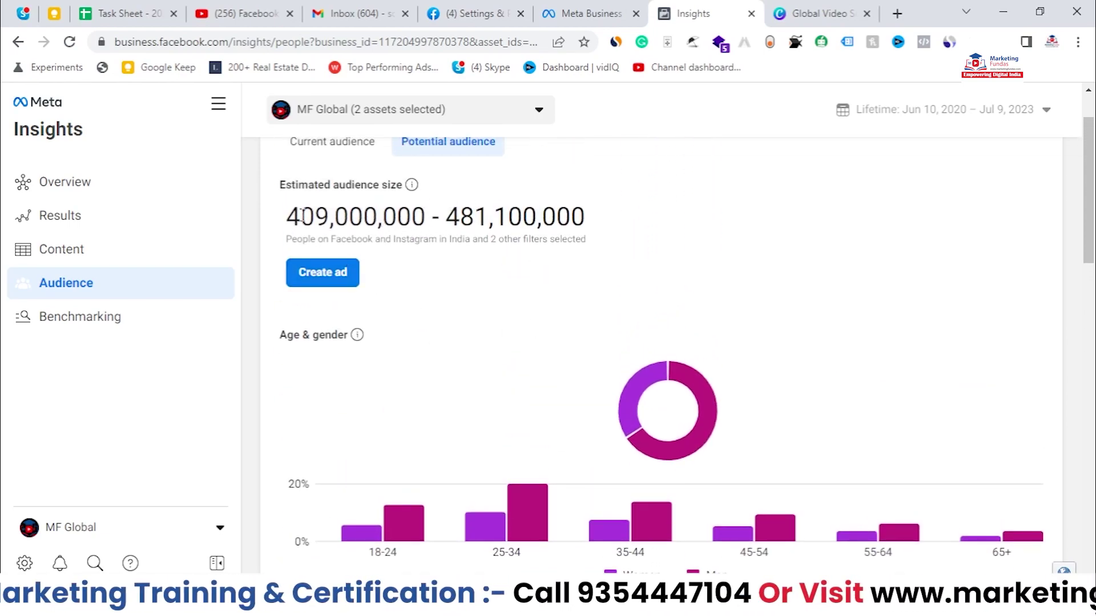
scroll(394, 308, "down", 3)
left_click_drag(620, 433, 661, 438)
left_click_drag(705, 409, 732, 435)
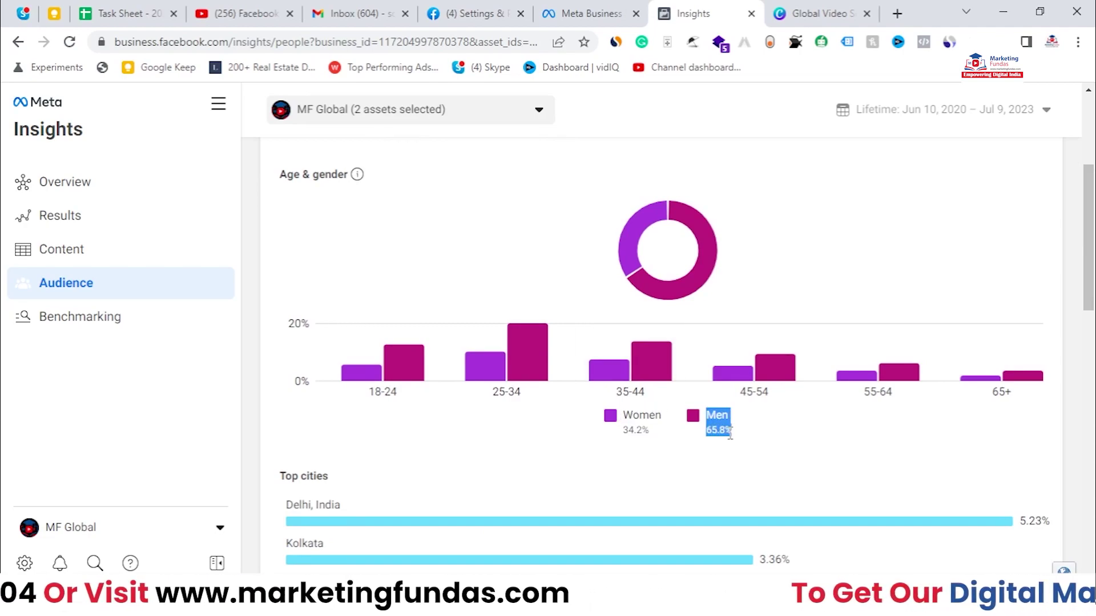
Examine the potential audience's top cities, top countries and top pages
scroll(783, 432, "down", 1)
scroll(711, 418, "down", 3)
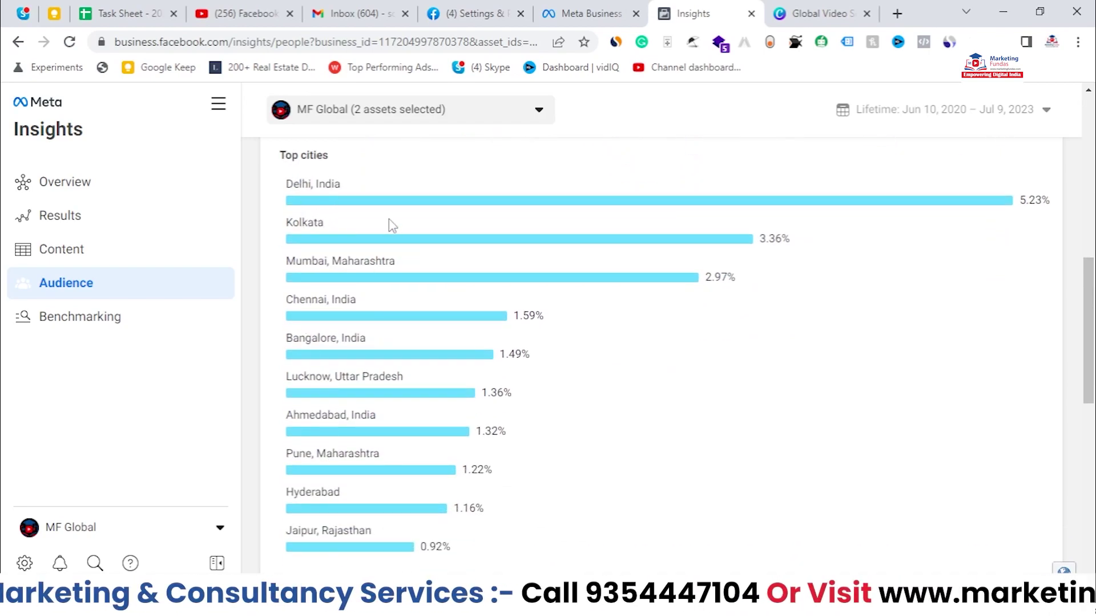
mouse_move(1089, 355)
left_mouse_down()
mouse_move(1090, 303)
mouse_move(1088, 374)
left_mouse_up()
scroll(1044, 342, "up", 1)
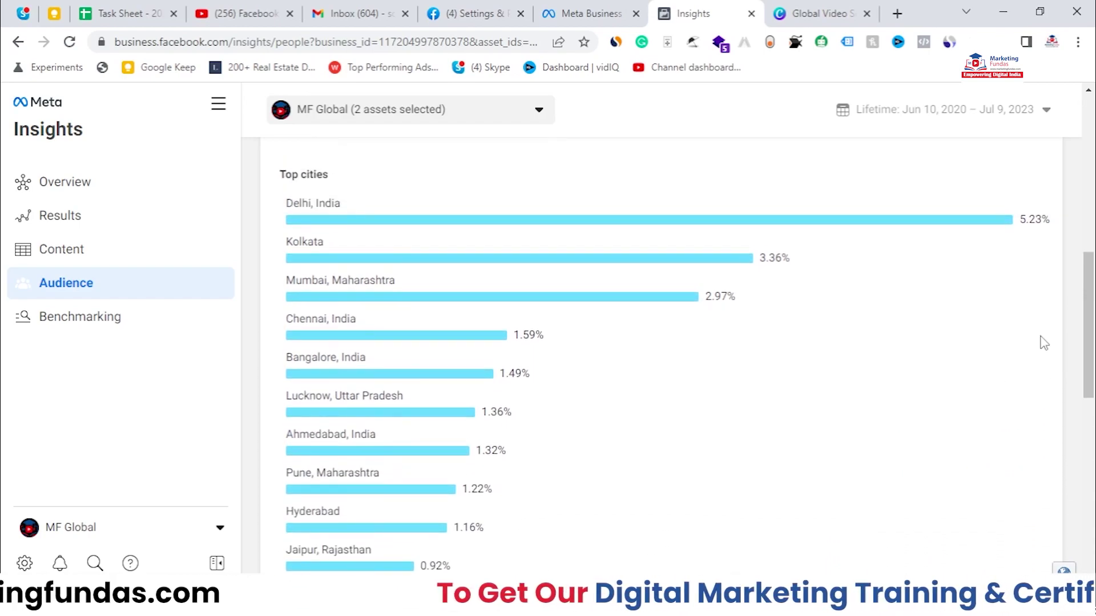
scroll(841, 299, "down", 5)
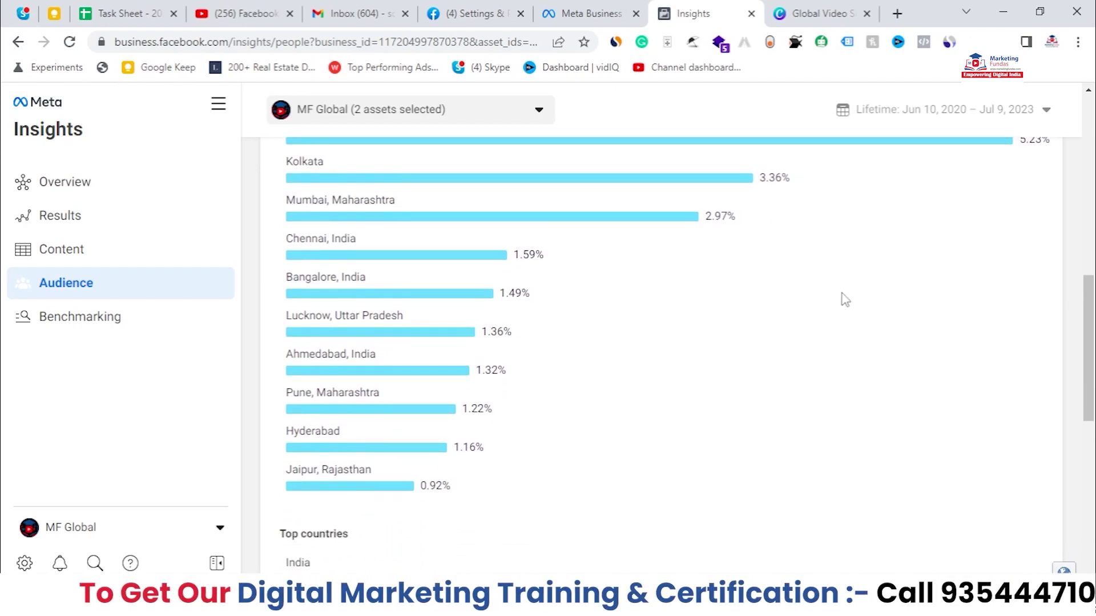
scroll(816, 291, "down", 1)
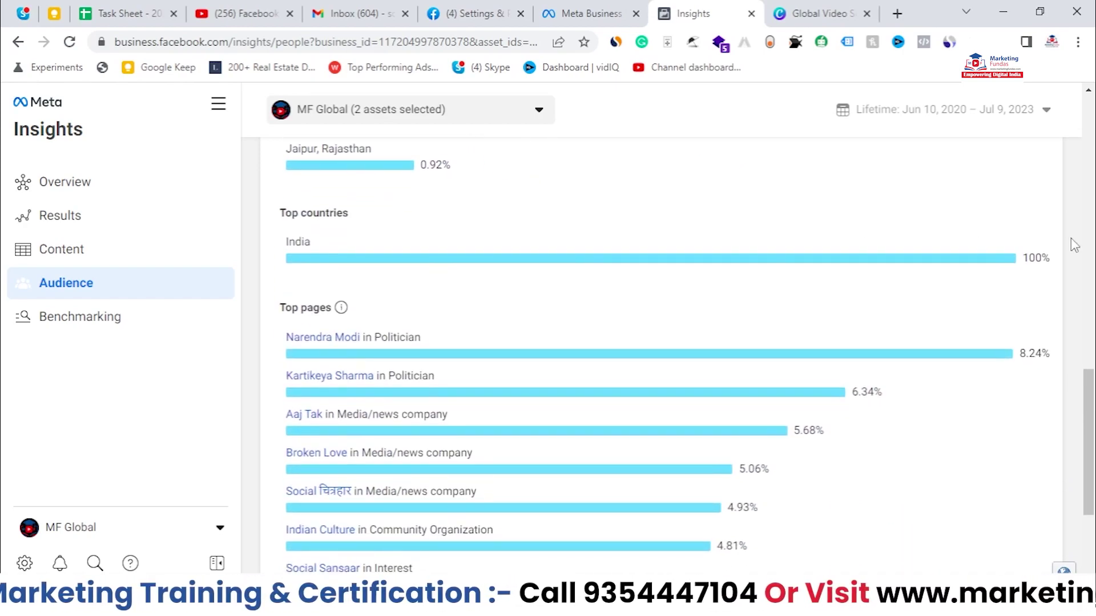
scroll(770, 304, "down", 1)
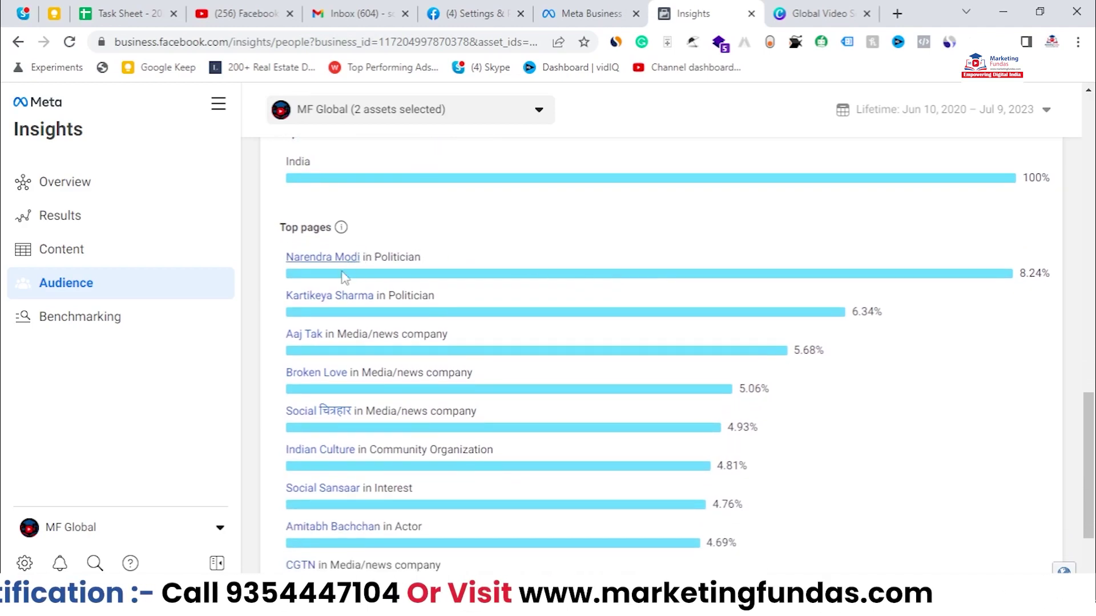
scroll(388, 400, "down", 1)
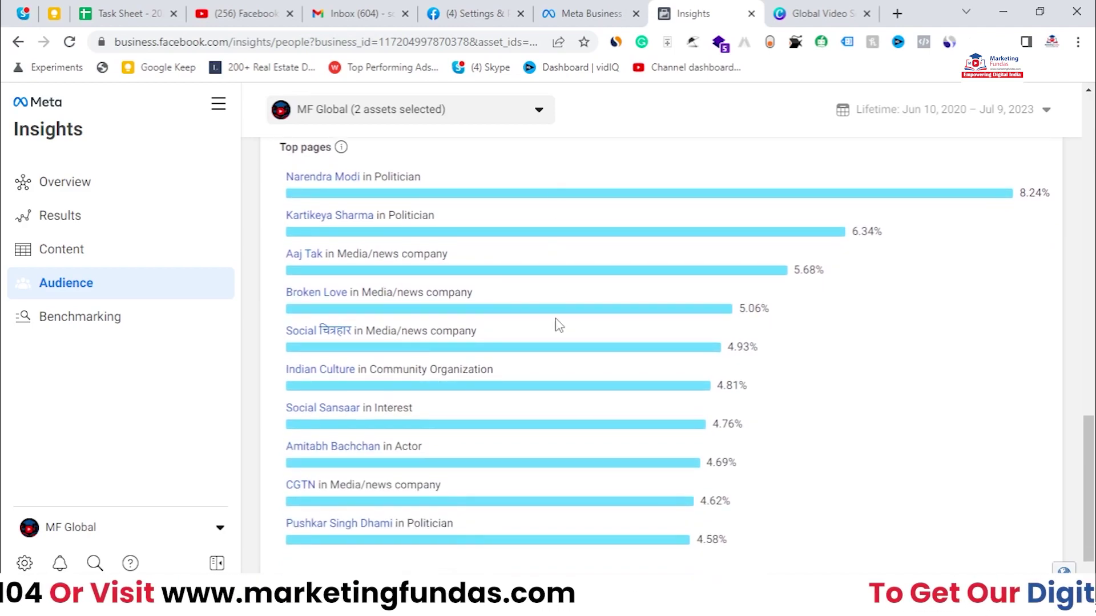
scroll(628, 328, "down", 1)
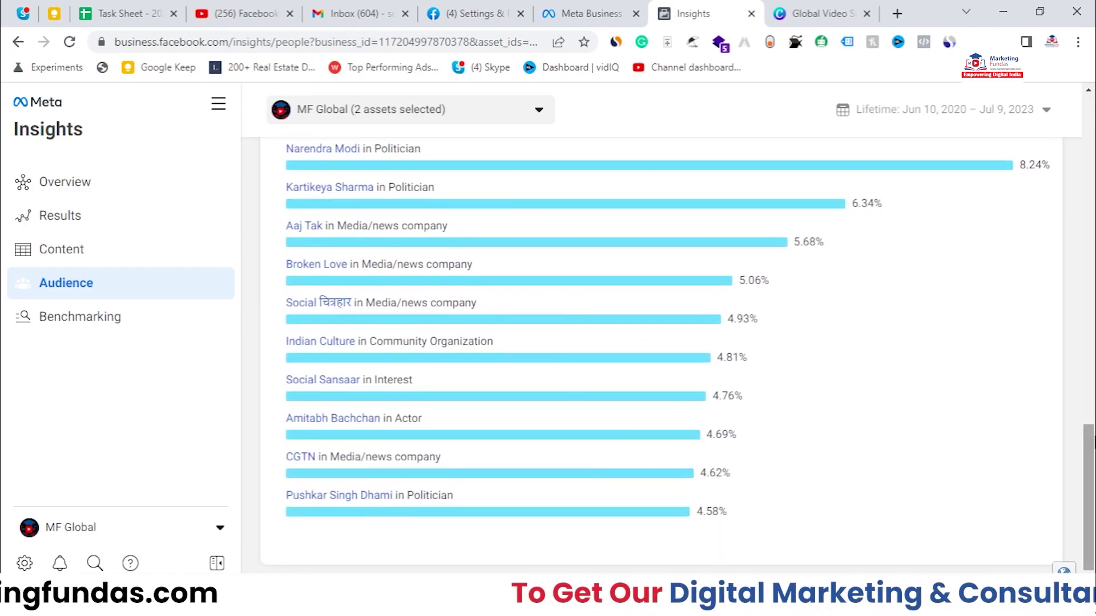
Open the potential audience's filter options and look through the location, age, gender, interests and language settings
scroll(996, 478, "up", 4)
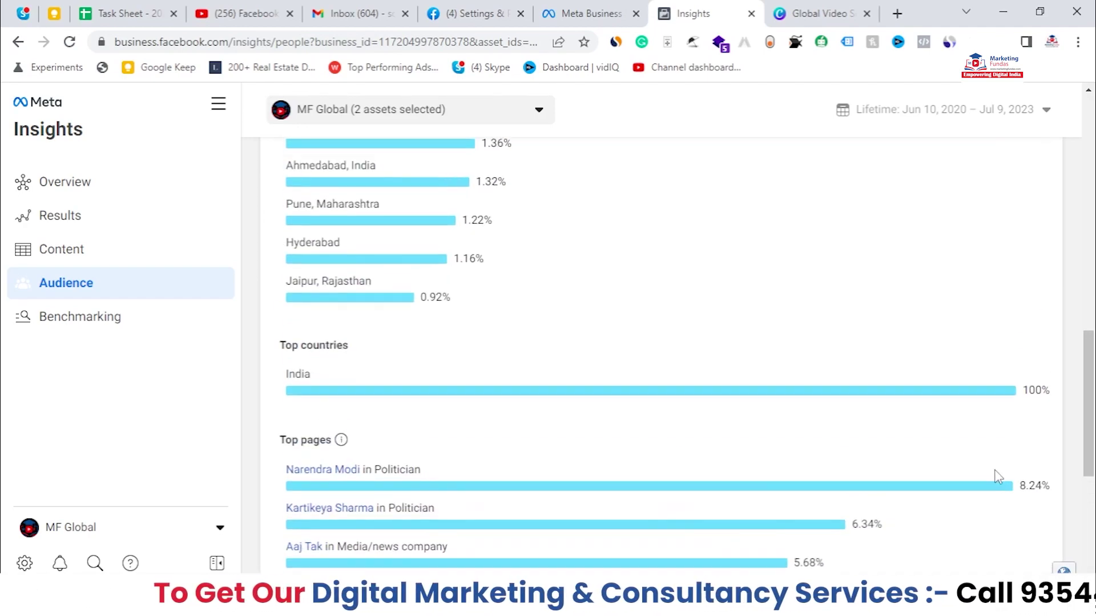
scroll(996, 477, "up", 10)
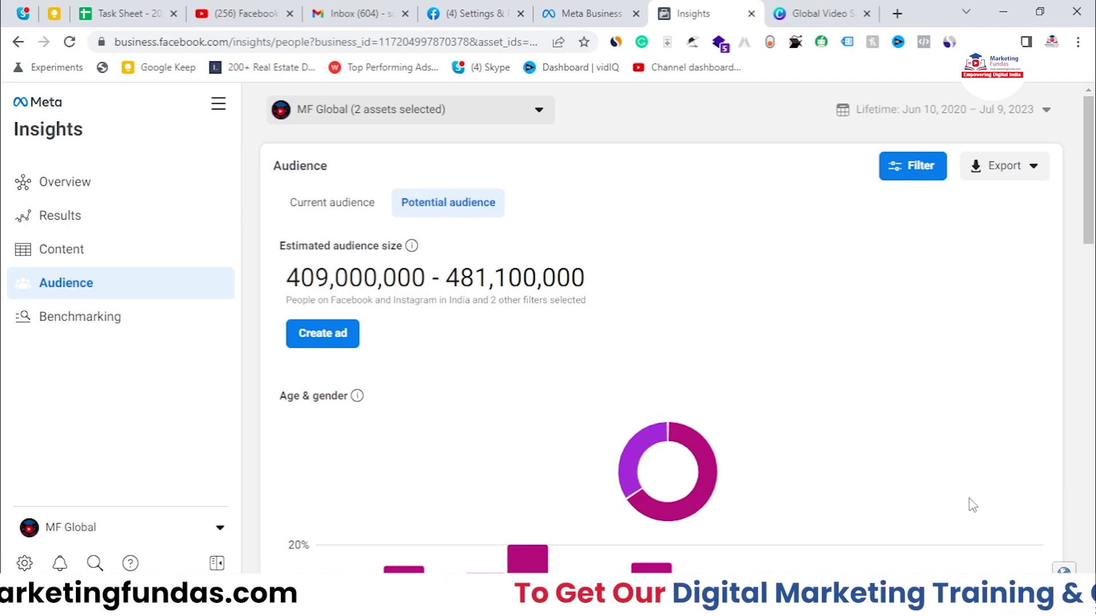
left_click(904, 184)
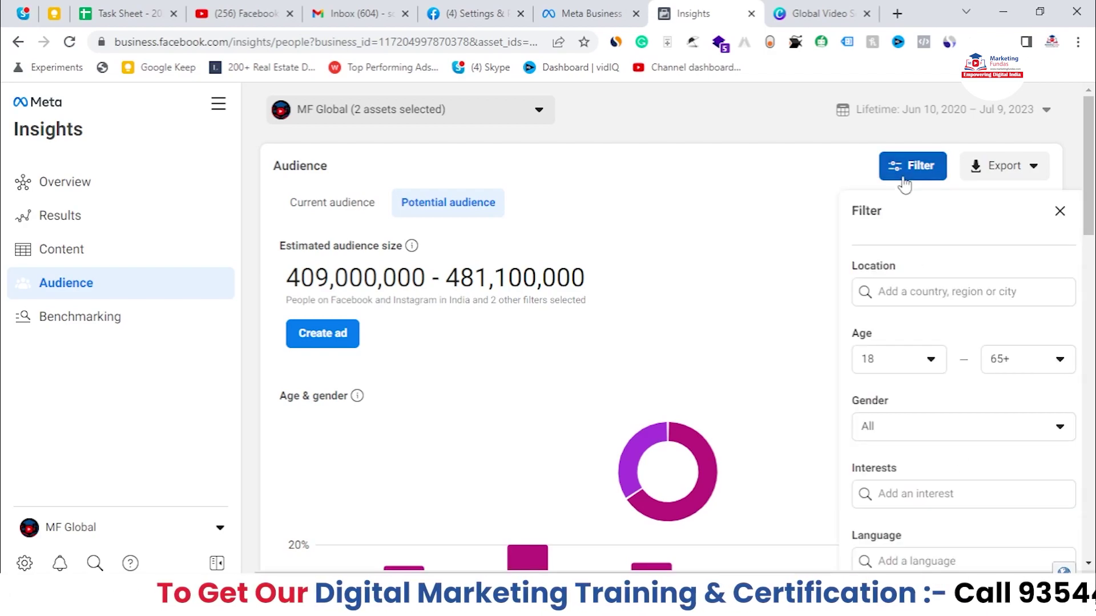
scroll(920, 318, "down", 3)
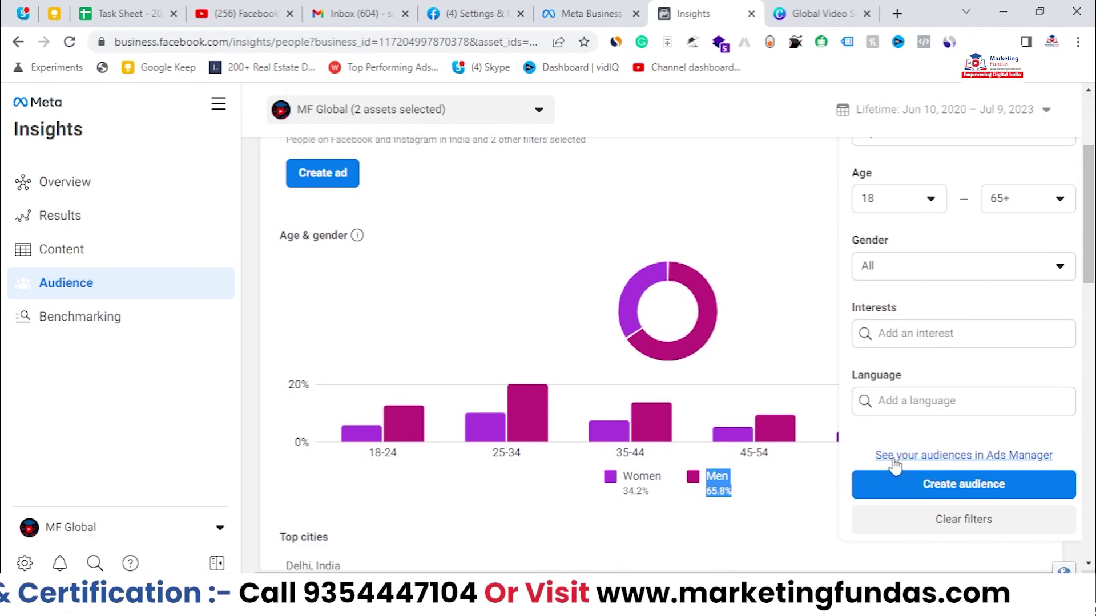
Add the Indian cities Delhi, Mumbai, Kolkata and Bangalore as locations in the potential audience filter
scroll(944, 490, "up", 3)
left_click(931, 291)
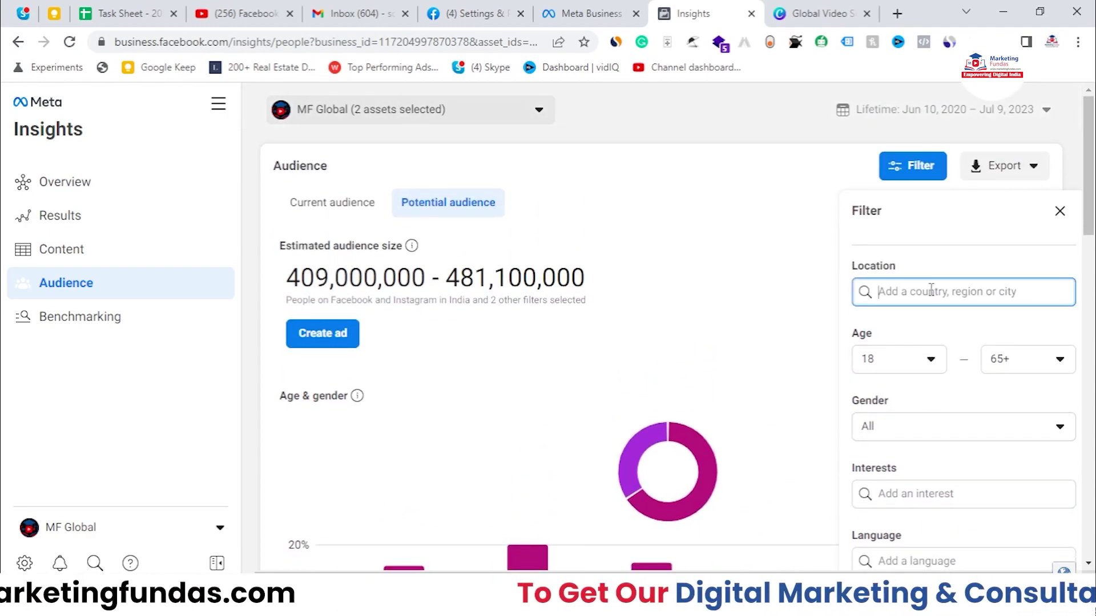
type("delhi")
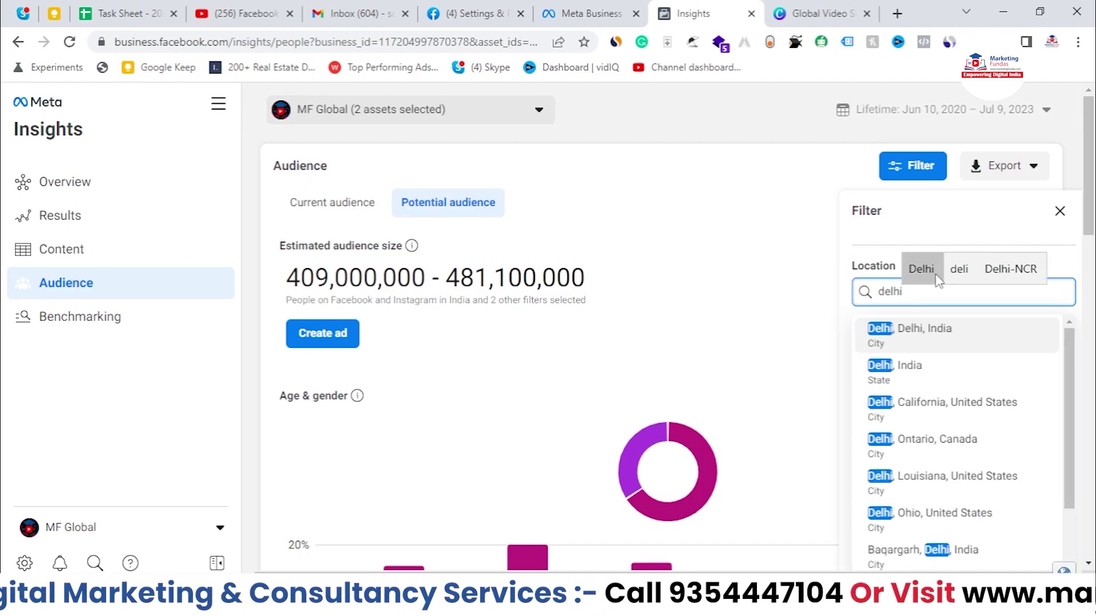
left_click(946, 330)
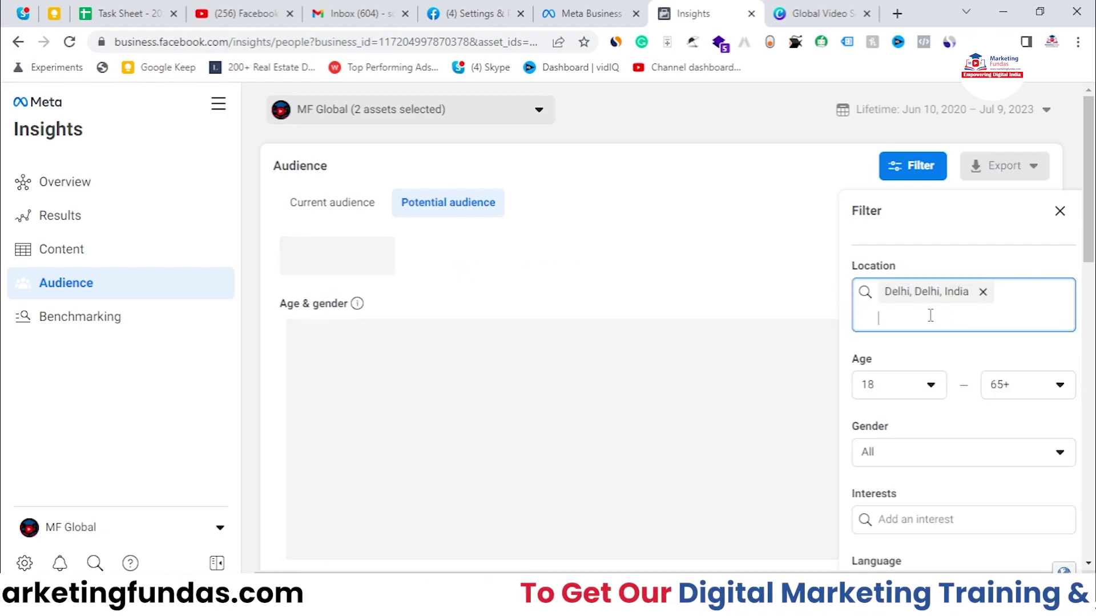
type("mum")
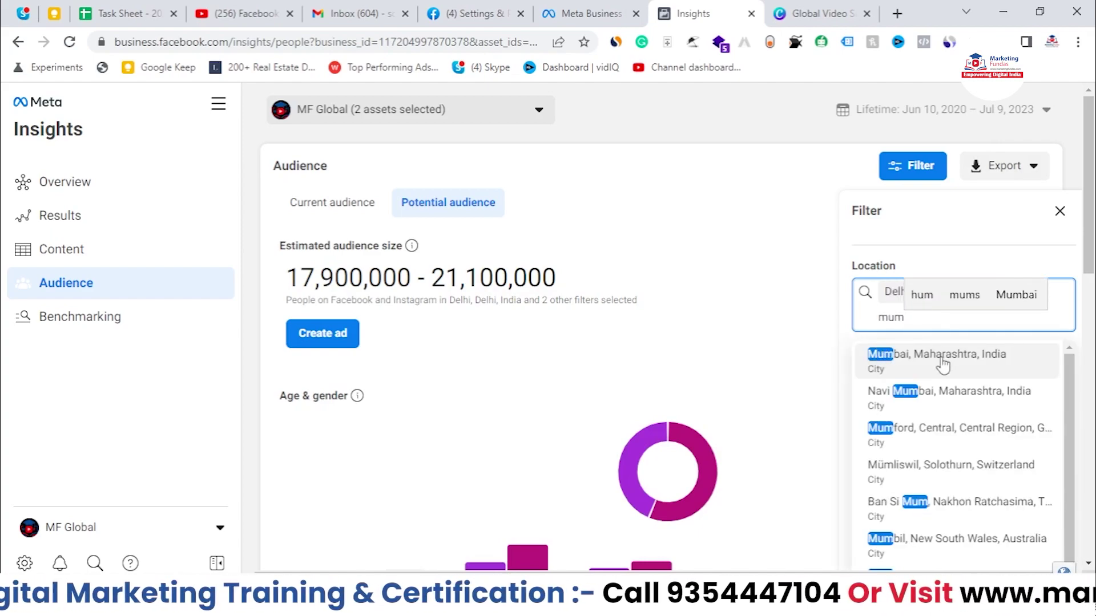
left_click(943, 364)
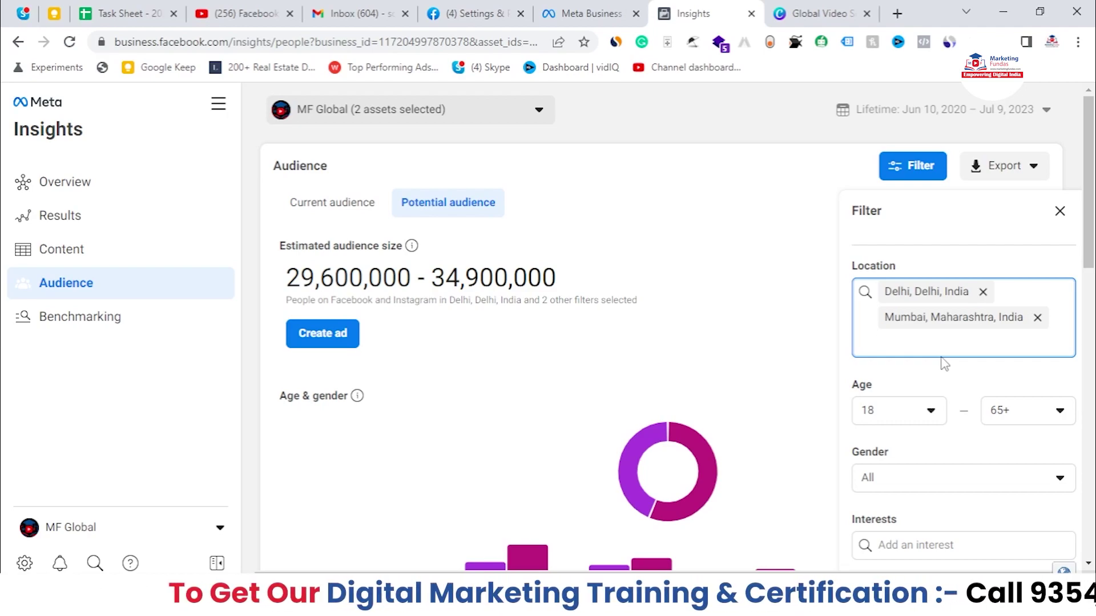
type("olka")
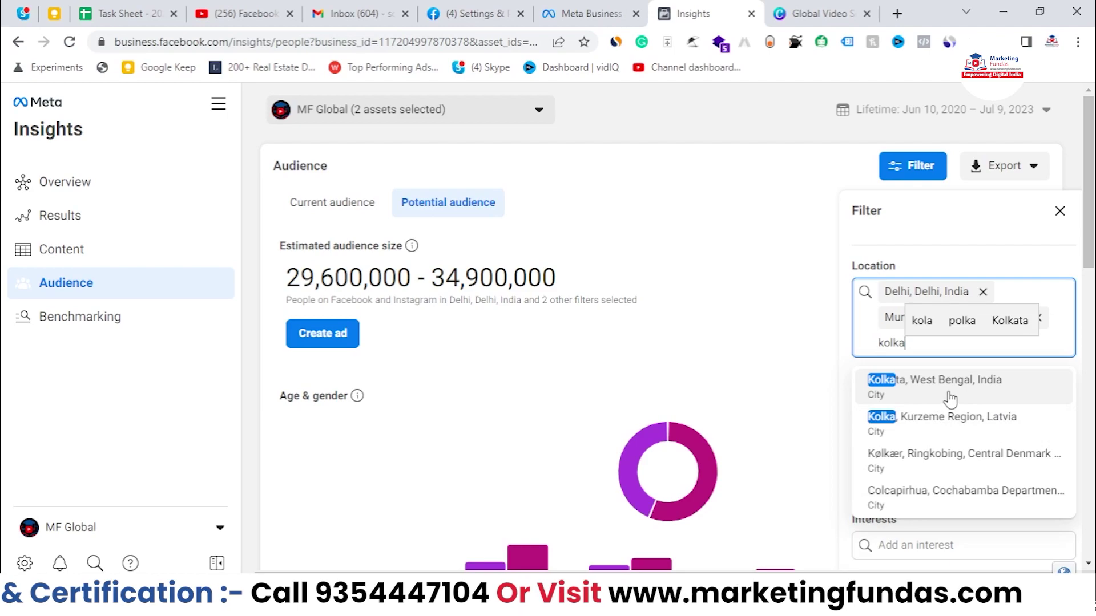
left_click(941, 385)
type("bang")
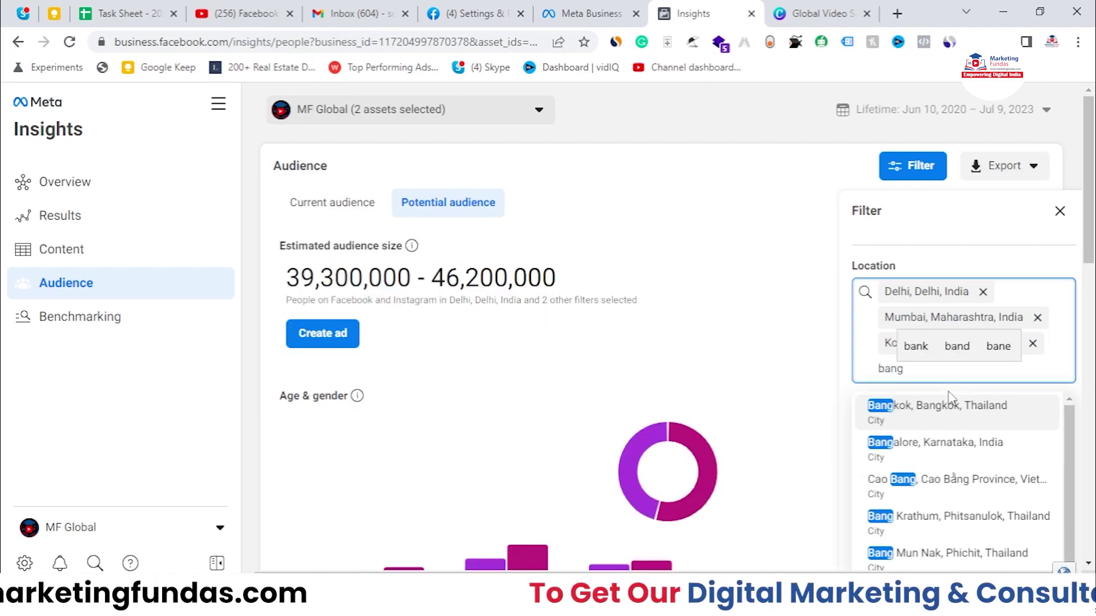
left_click(971, 443)
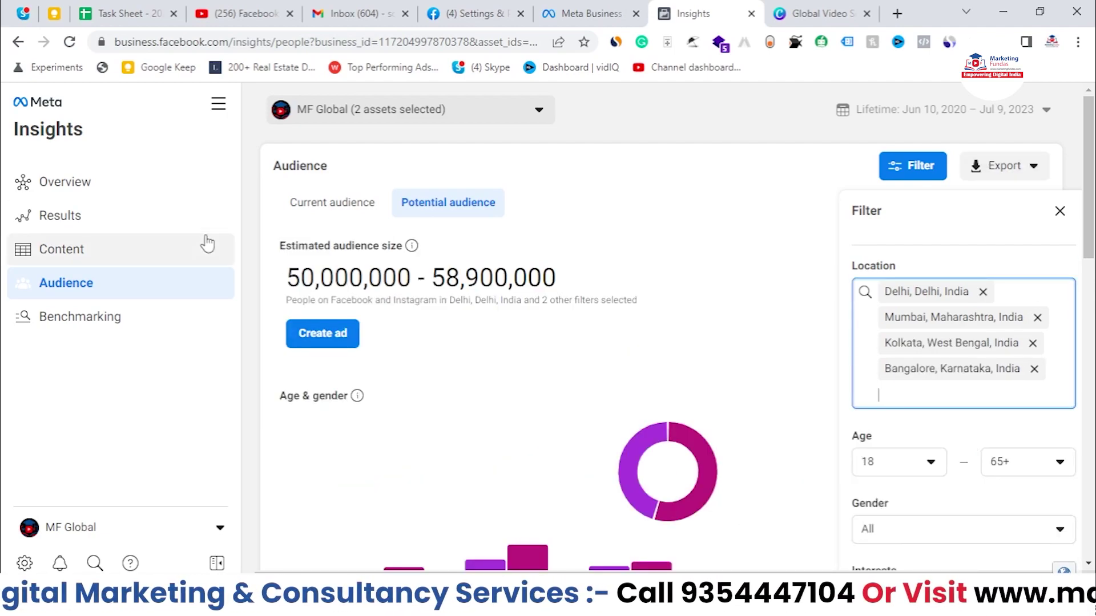
Examine the estimated audience size for the four selected cities
left_click_drag(285, 279, 512, 263)
left_click_drag(312, 273, 278, 278)
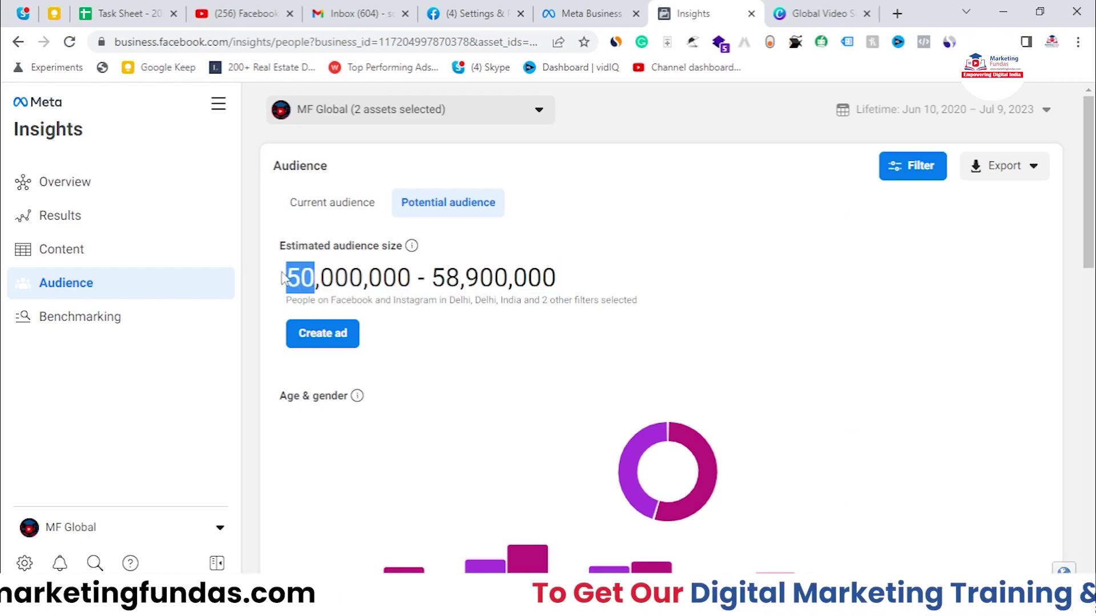
left_click(291, 276)
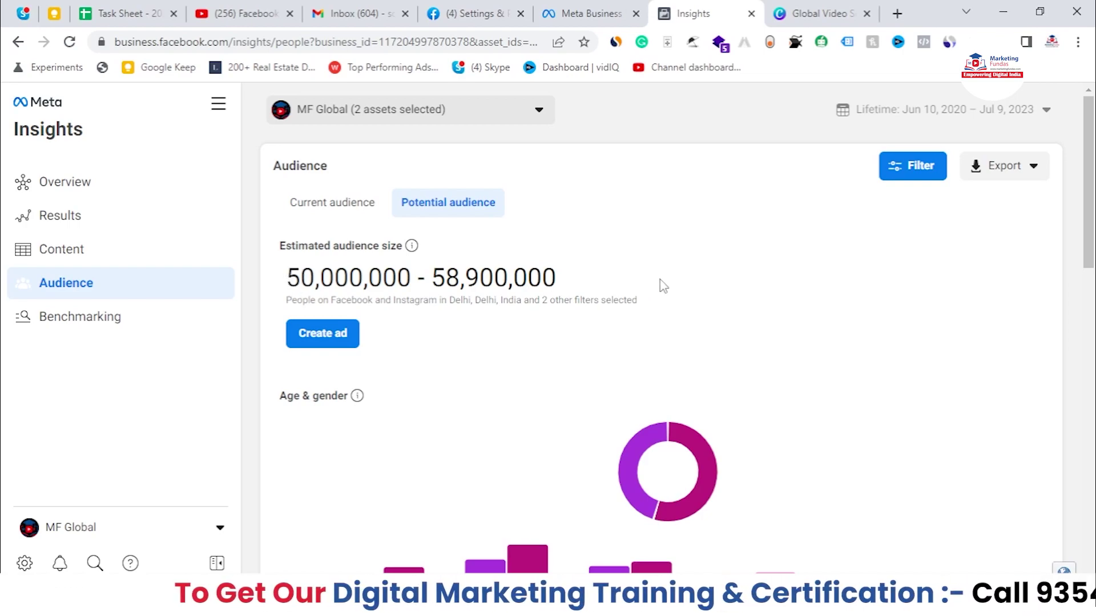
Reopen the potential audience's filter options and set the maximum age to 30
left_click(922, 169)
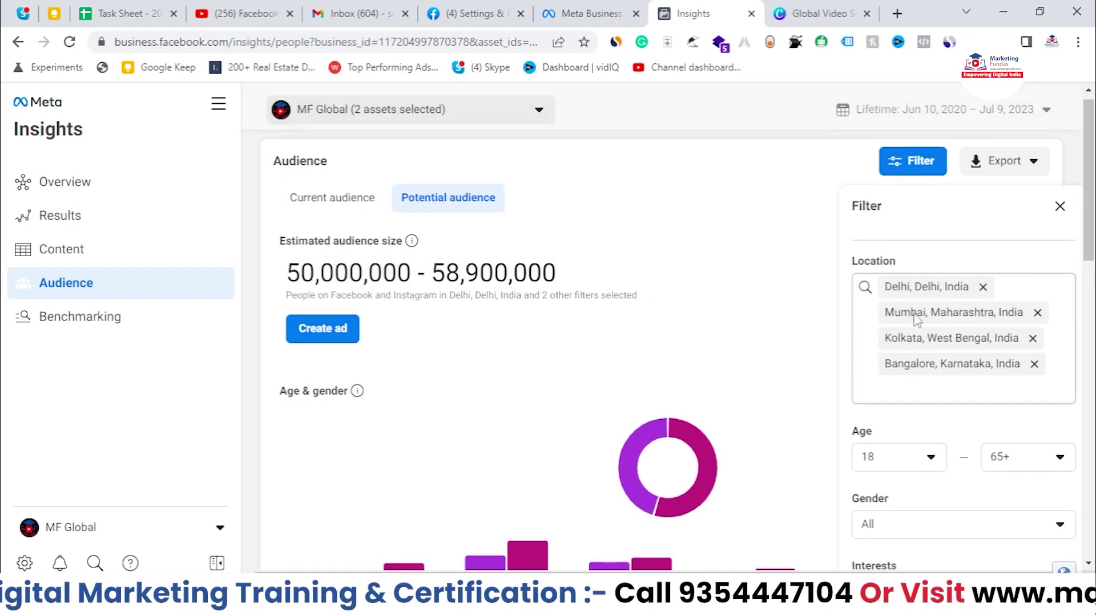
scroll(916, 317, "down", 1)
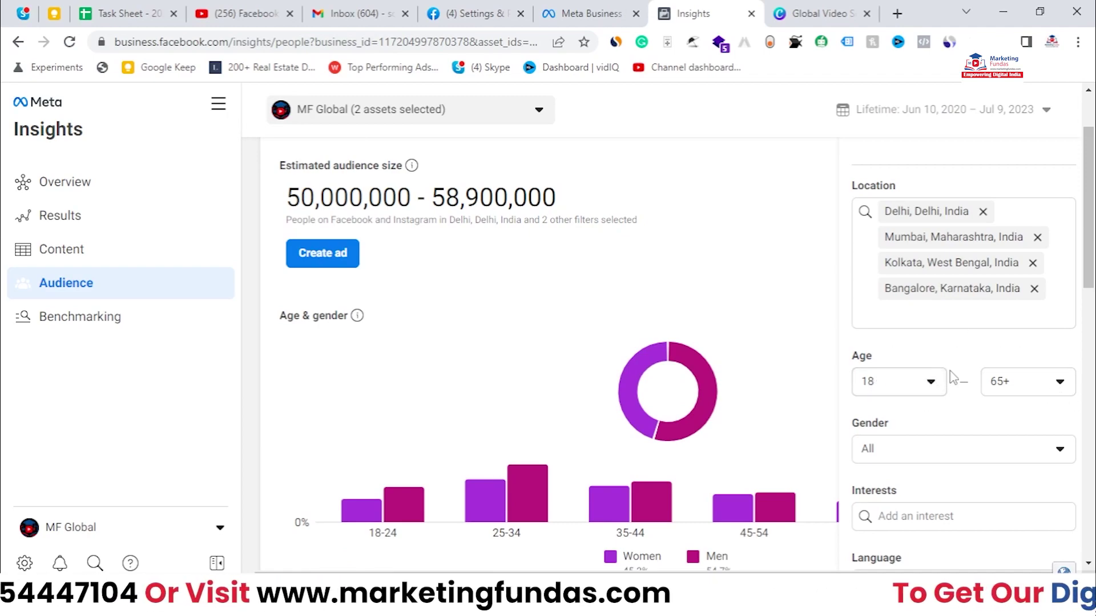
scroll(890, 377, "down", 2)
left_click(1017, 226)
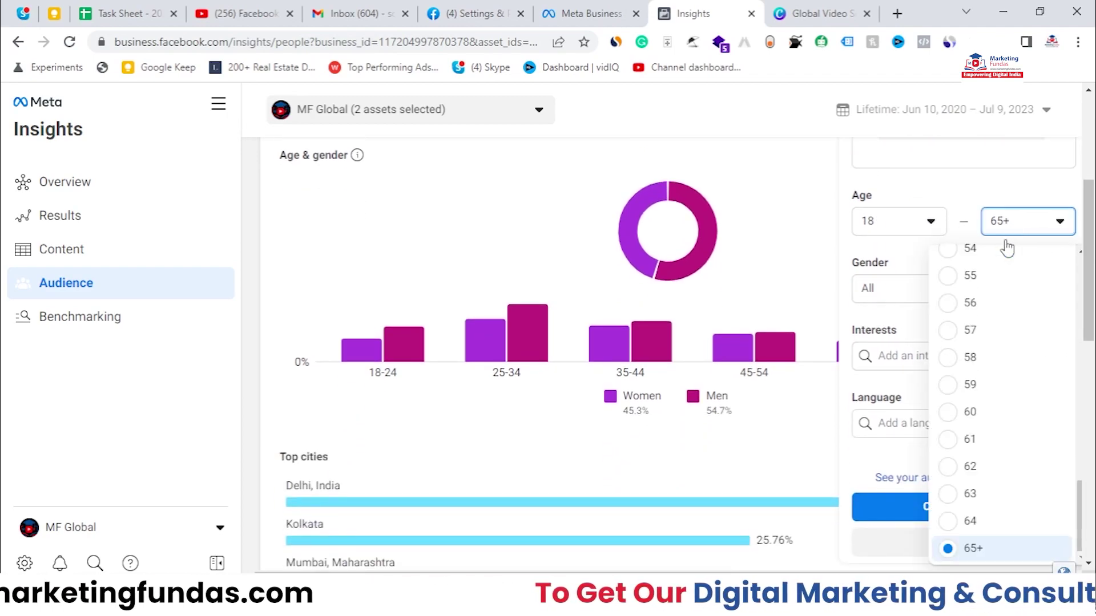
scroll(966, 397, "up", 5)
scroll(967, 393, "up", 6)
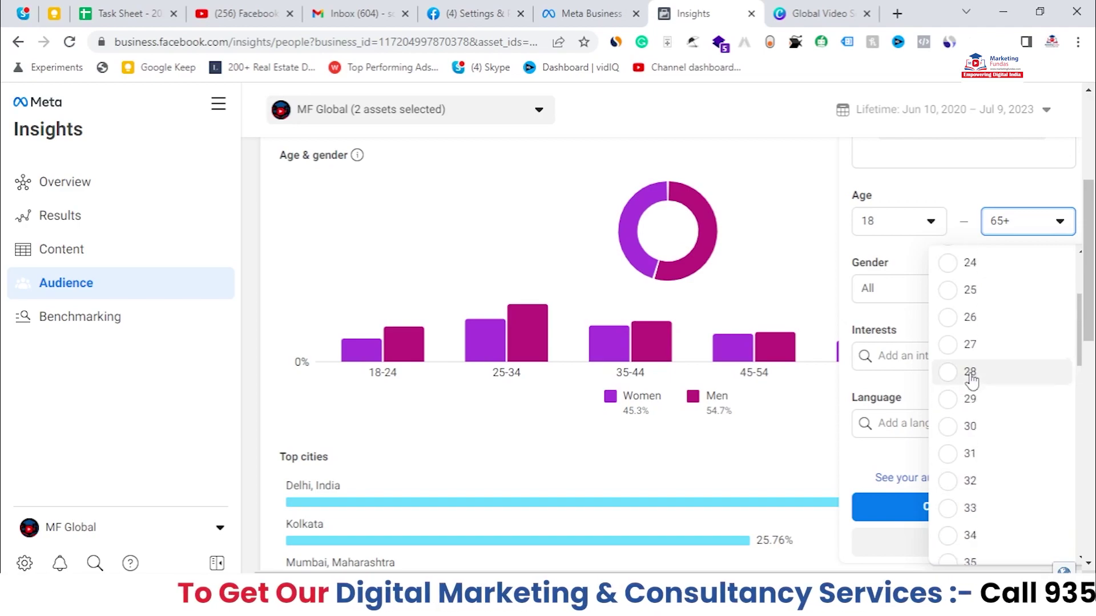
scroll(970, 388, "down", 1)
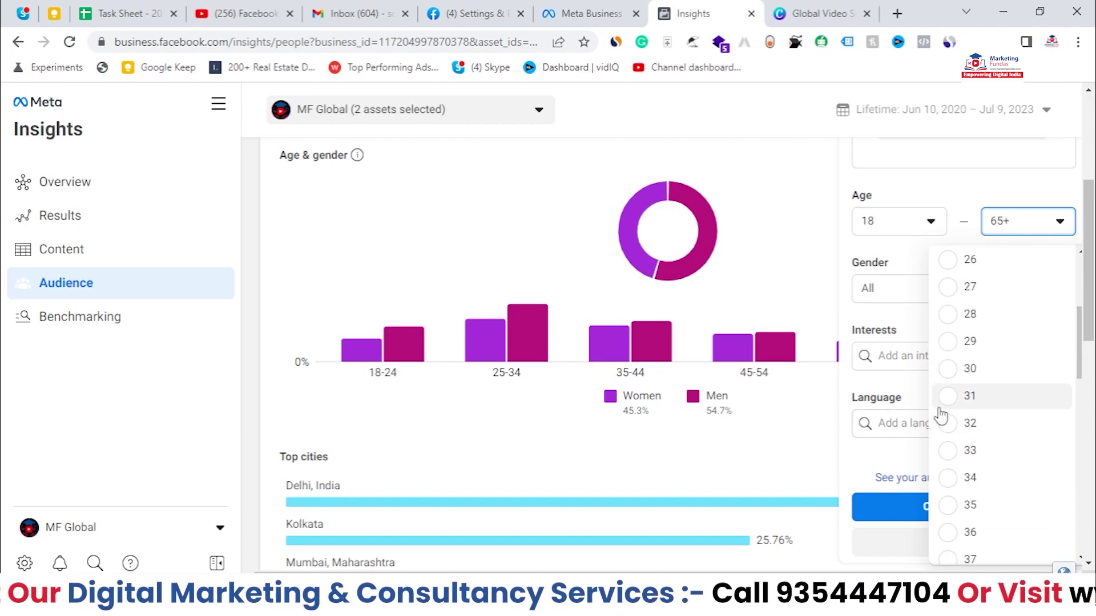
left_click(944, 370)
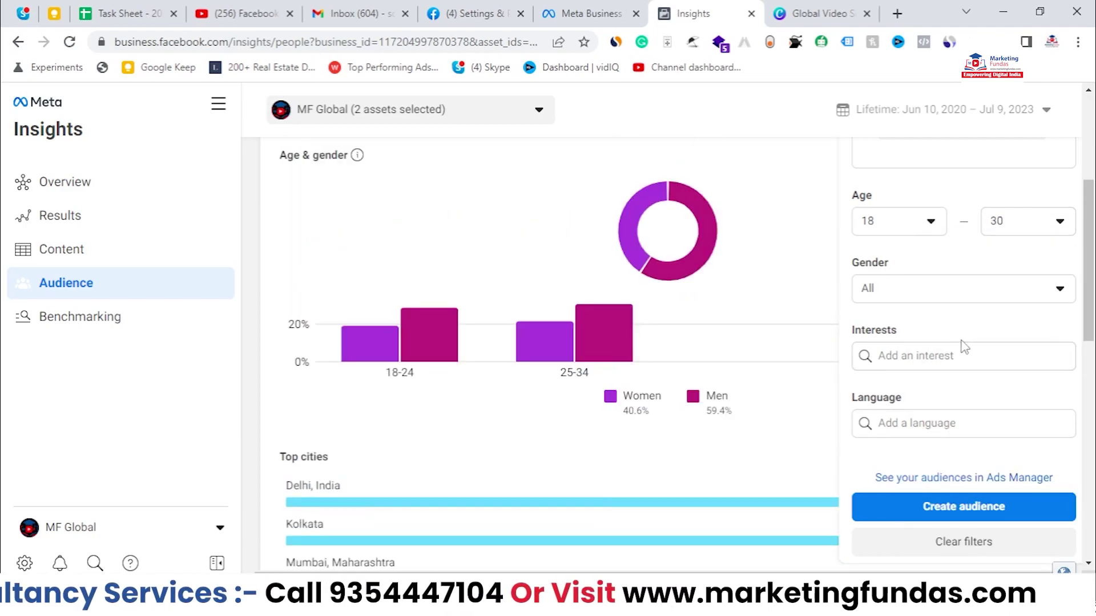
Examine the estimated audience size for the narrowed age range
scroll(963, 350, "up", 2)
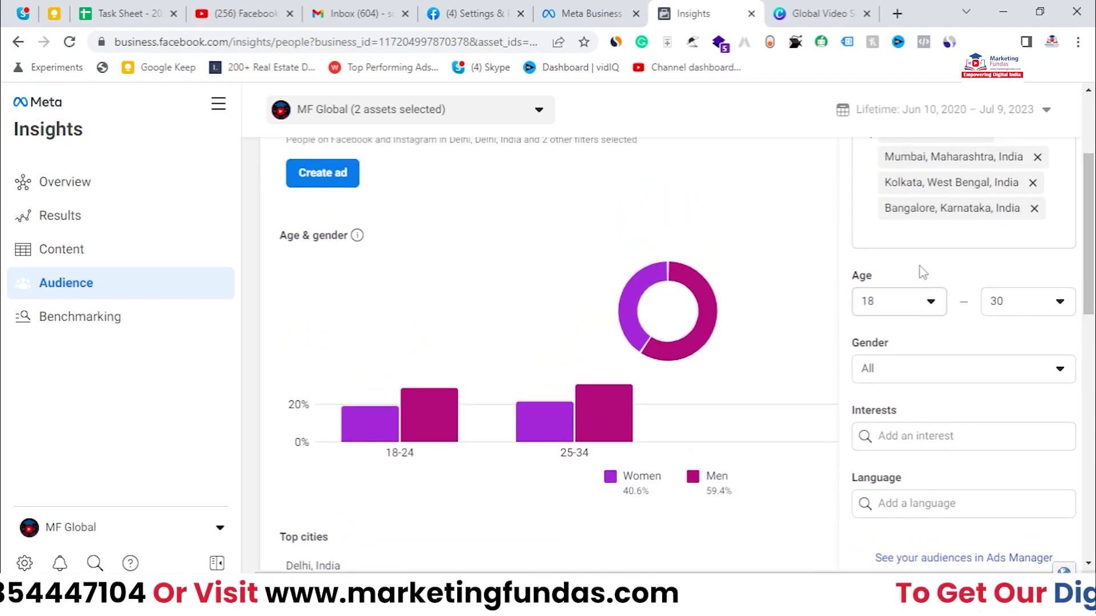
scroll(911, 369, "up", 3)
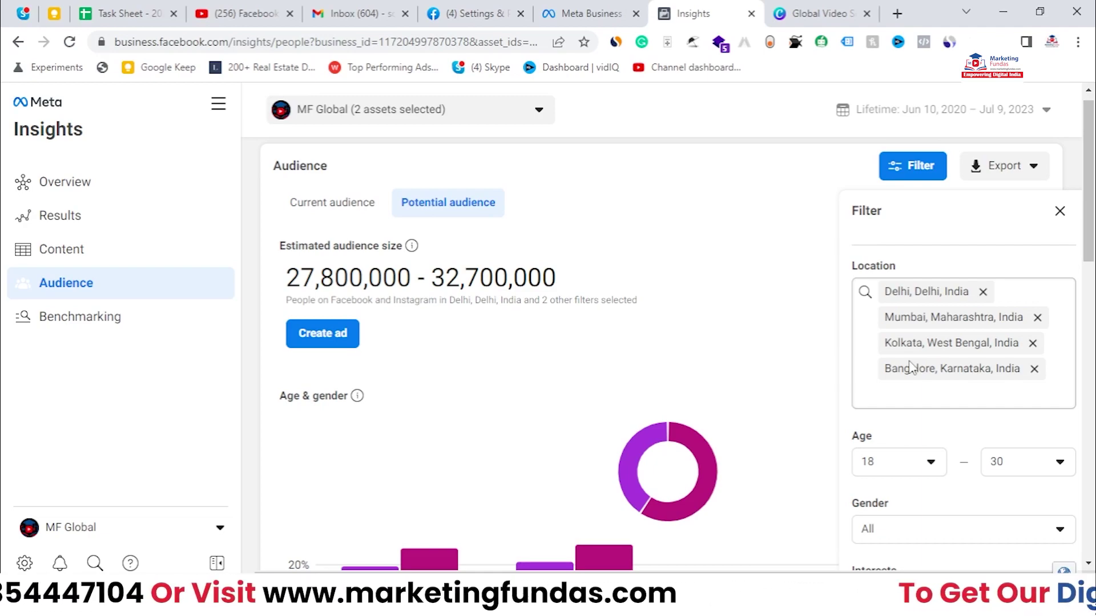
scroll(910, 368, "down", 1)
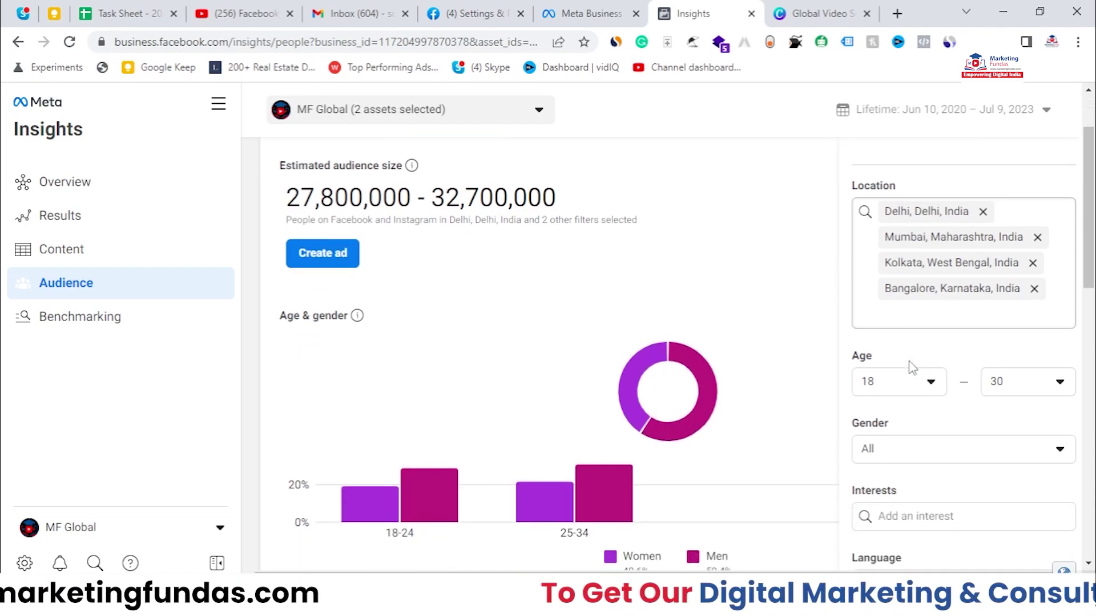
left_click_drag(286, 197, 399, 207)
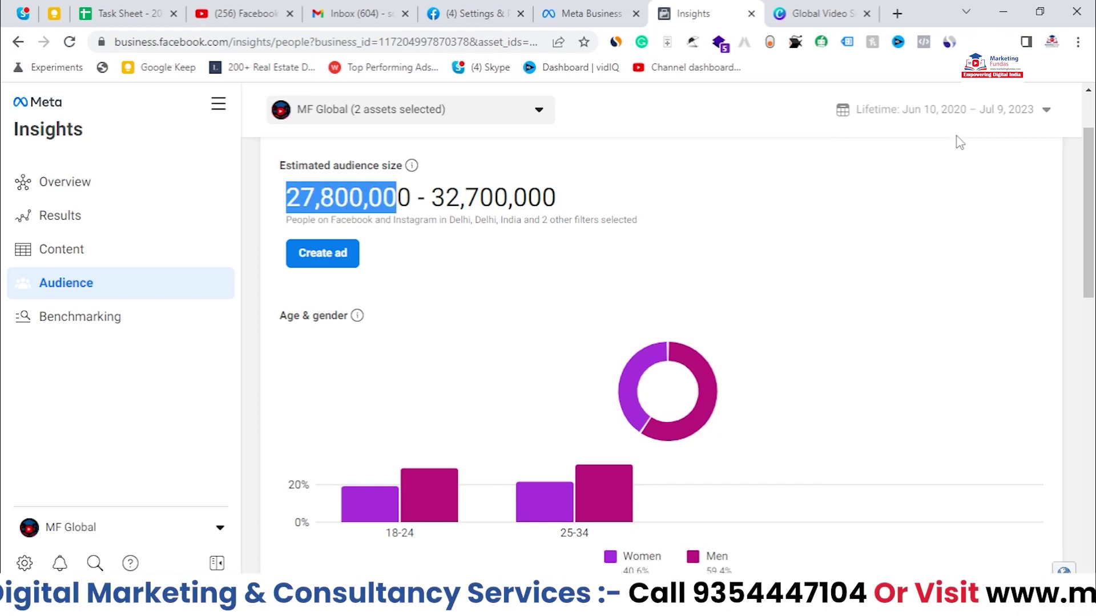
Reopen the filter options and look through the gender choices, leaving the selection on All
scroll(956, 143, "up", 1)
left_click(912, 173)
scroll(937, 423, "down", 2)
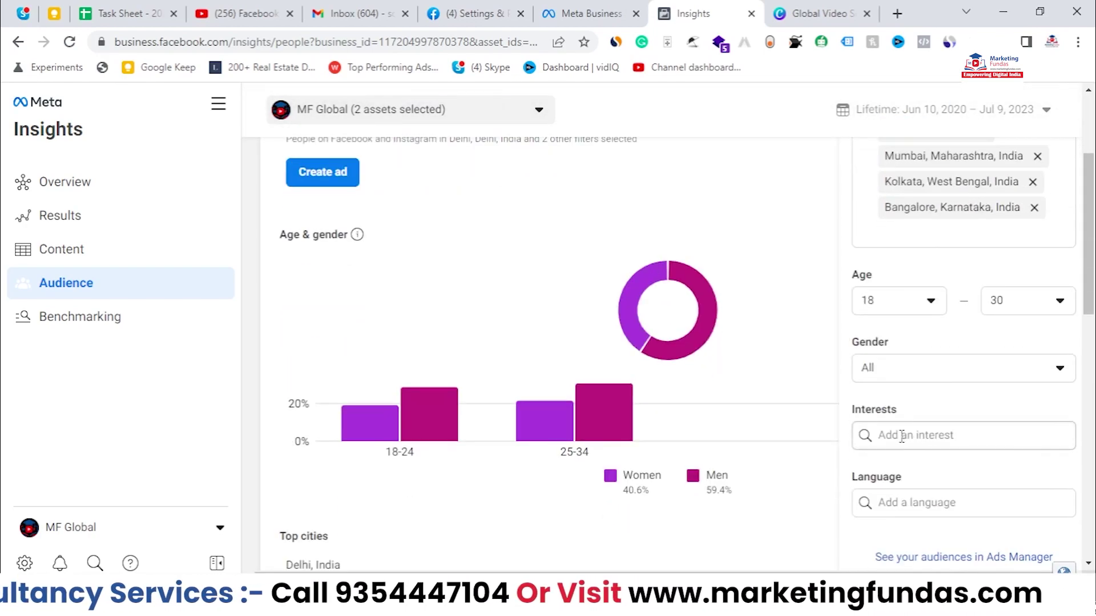
left_click(879, 365)
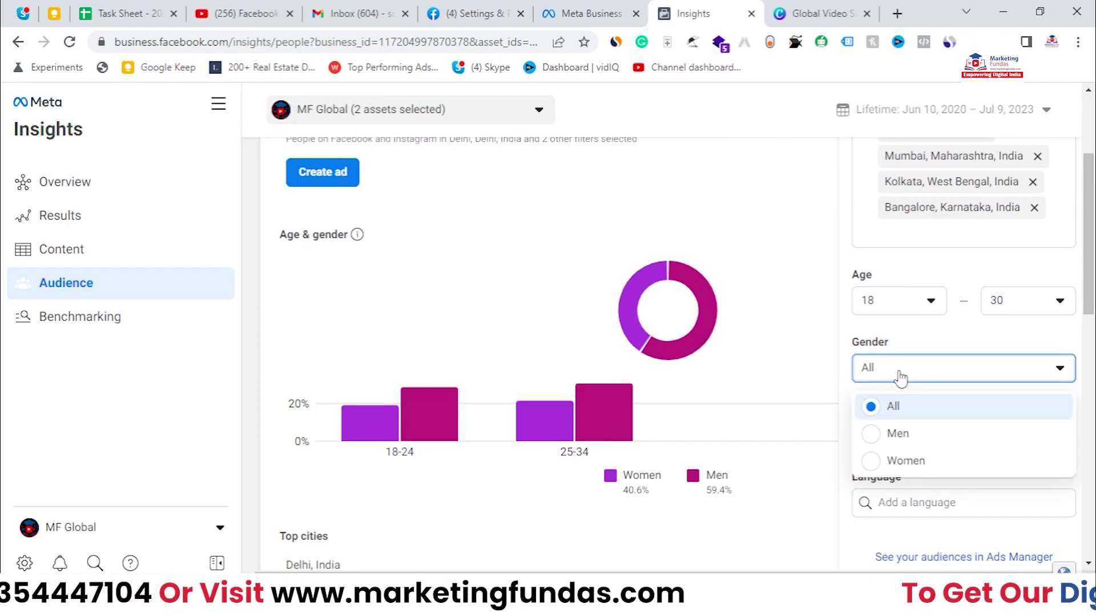
left_click(915, 357)
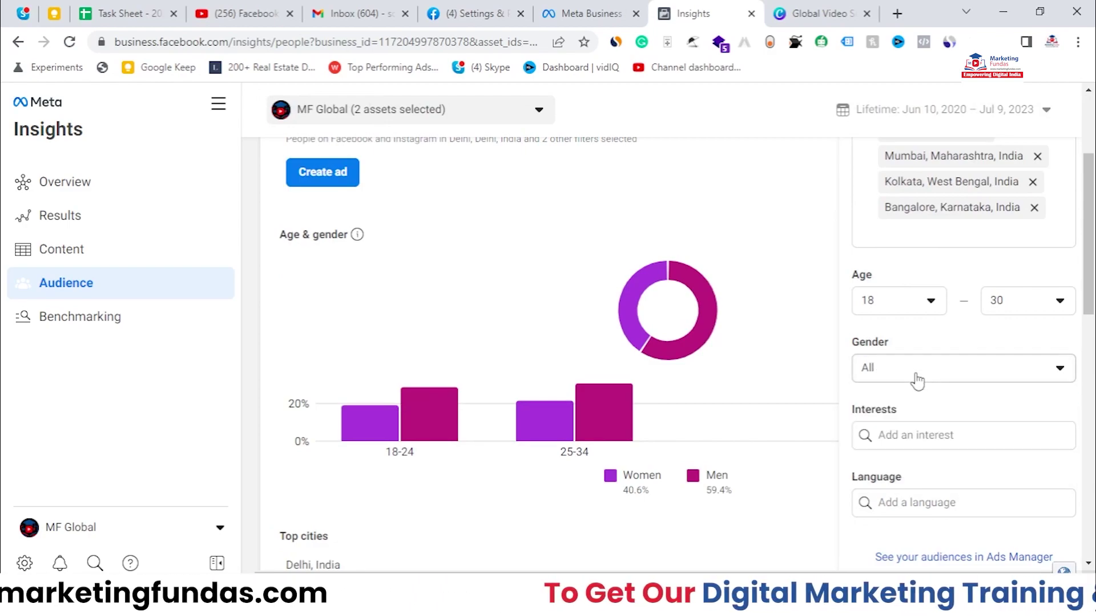
left_click(939, 434)
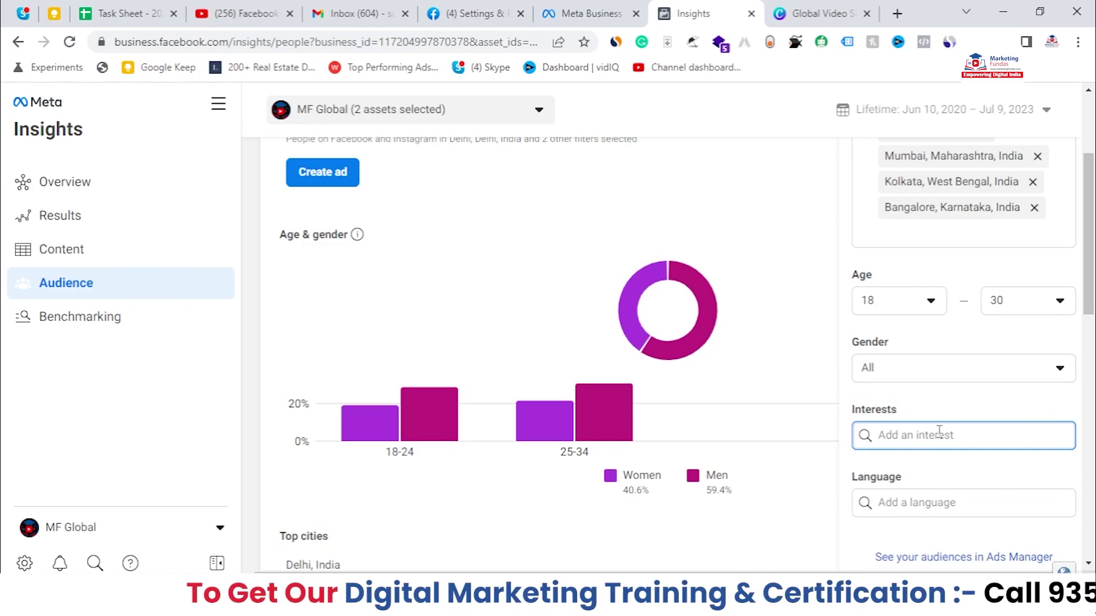
left_click(971, 379)
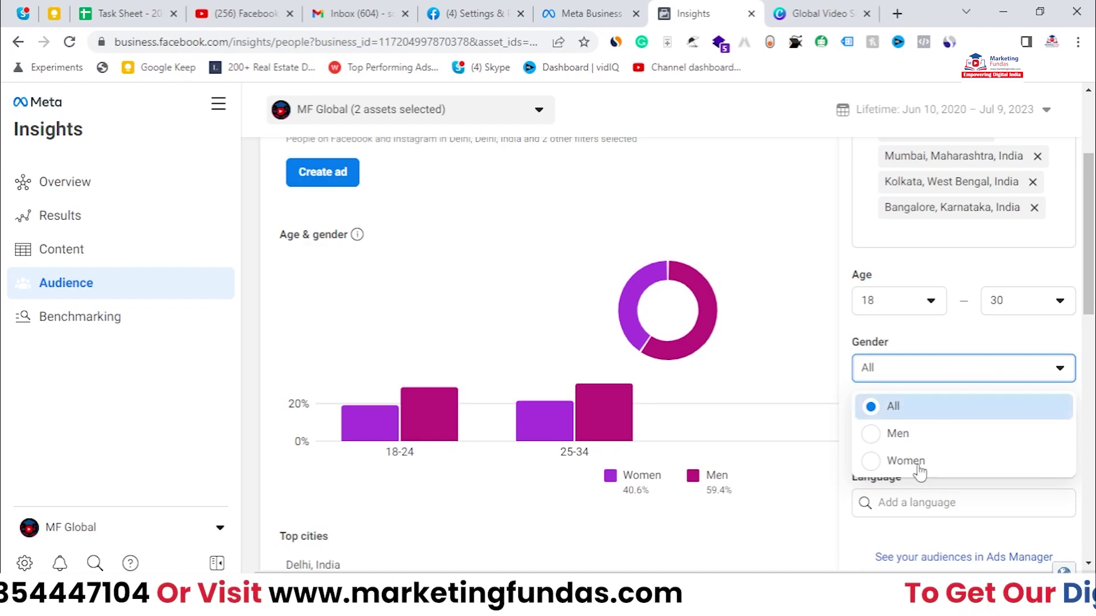
left_click(942, 346)
Add Digital marketing (marketing) and Search engine marketing (marketing) as interests in the potential audience filter
left_click(916, 431)
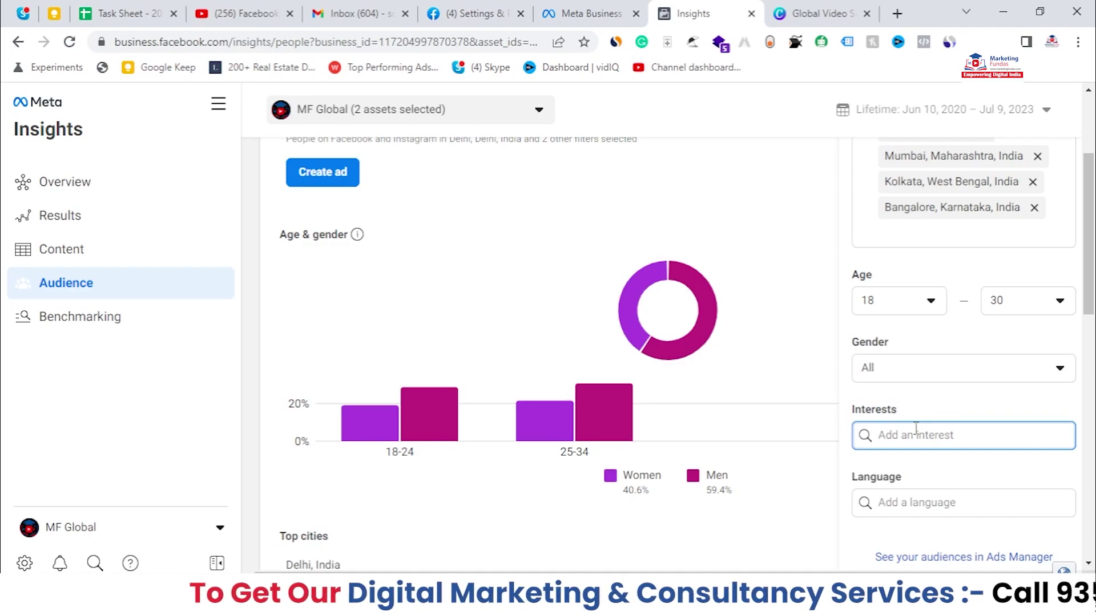
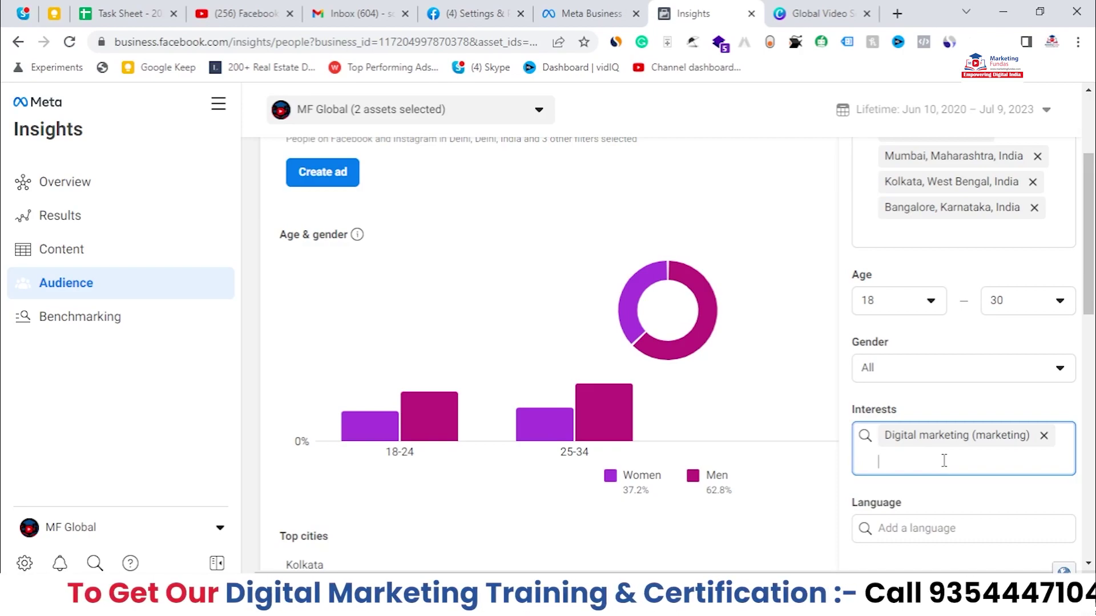
type("seo")
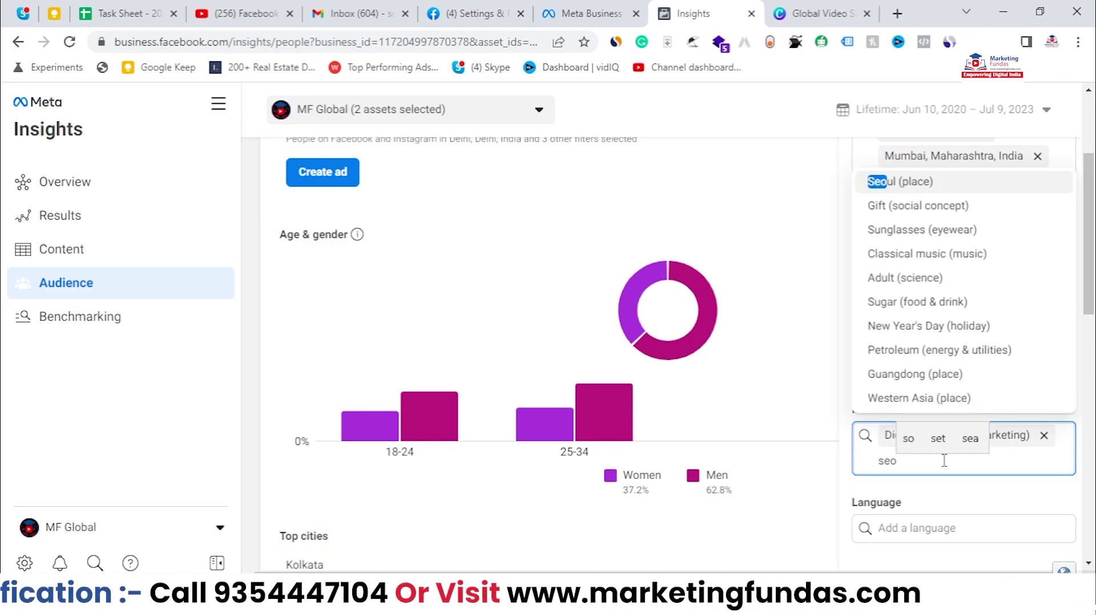
key("BackSpace")
key("BackSpace")
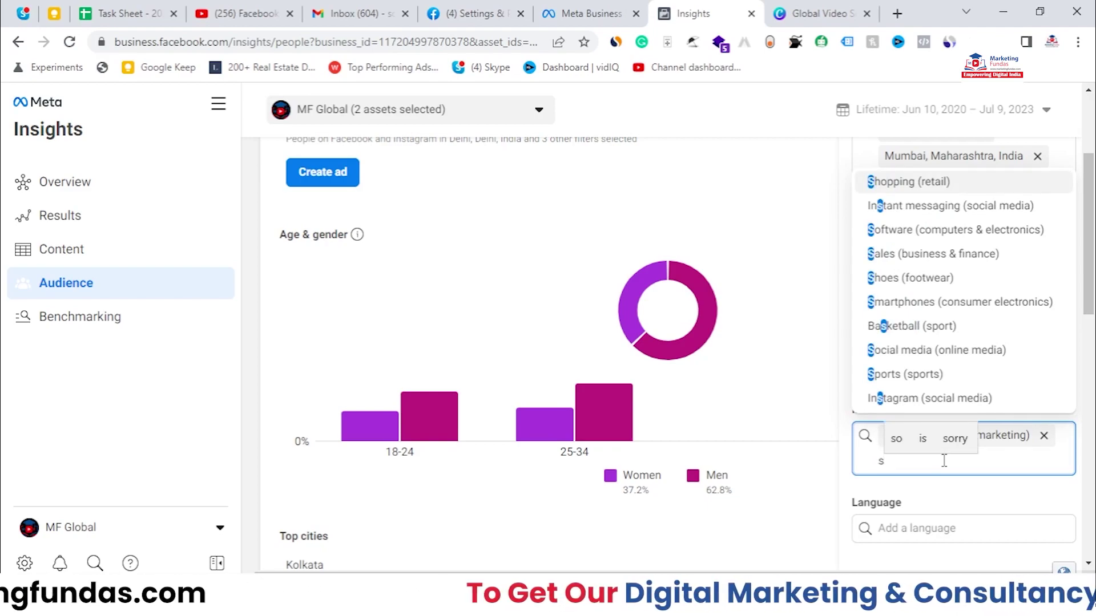
type("earc")
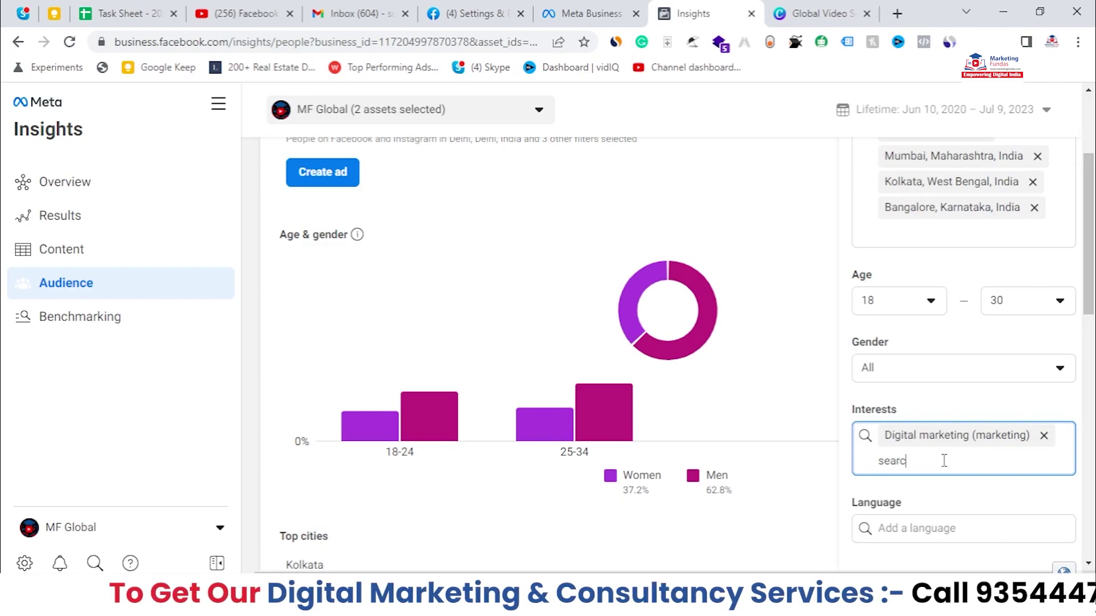
type("h")
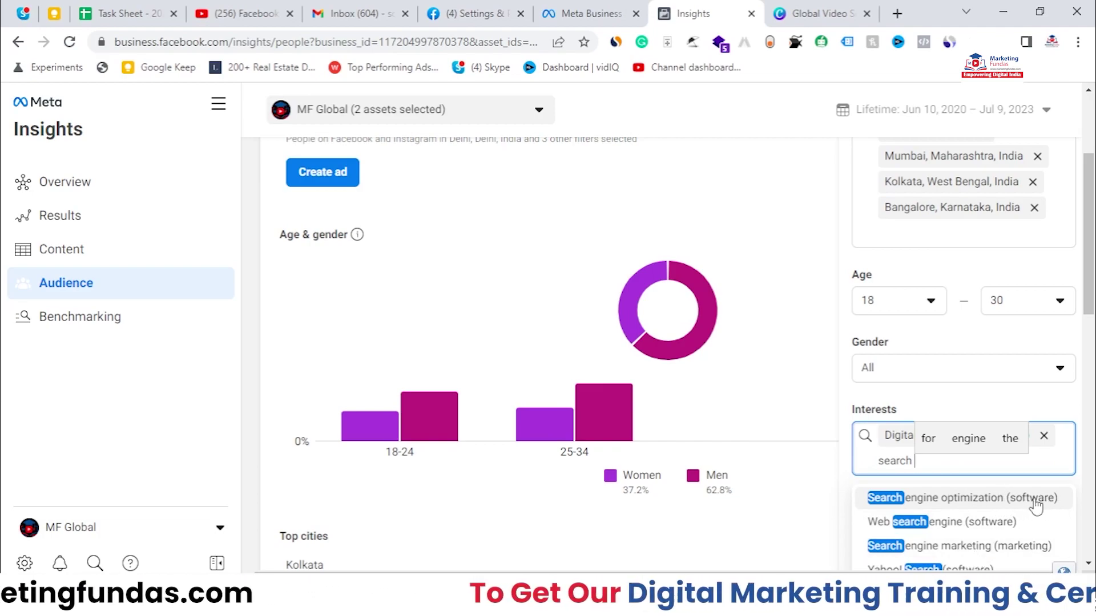
left_click(982, 546)
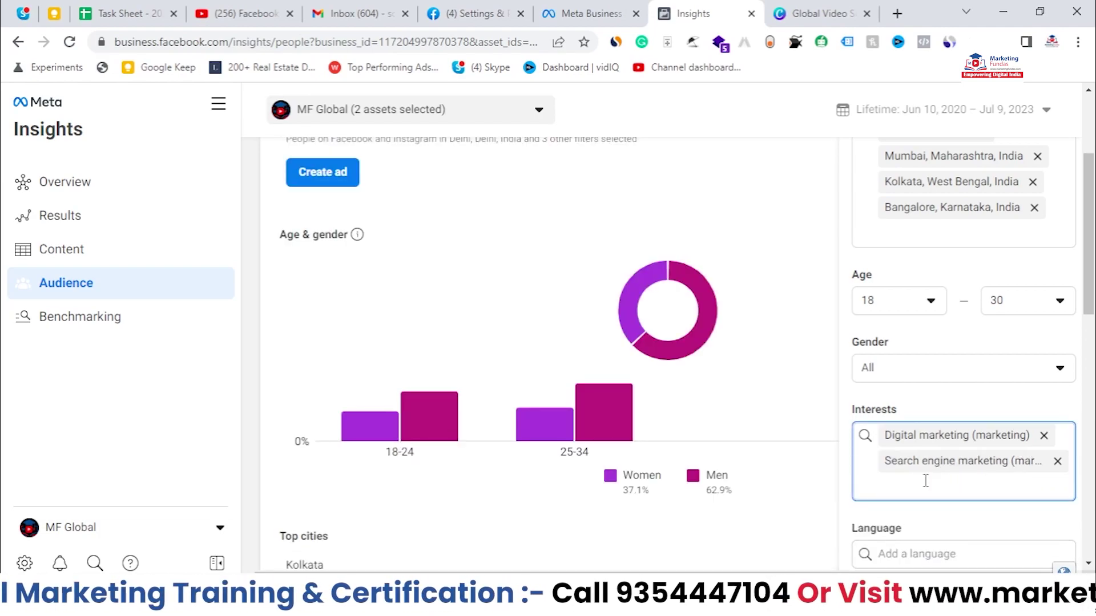
type("we")
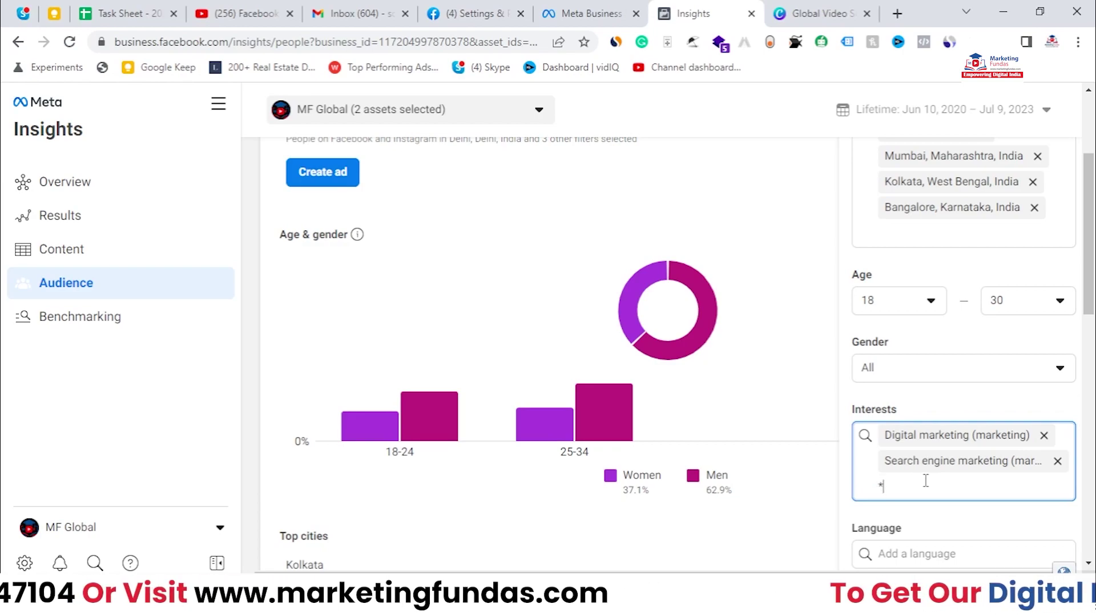
key("BackSpace")
key("BackSpace")
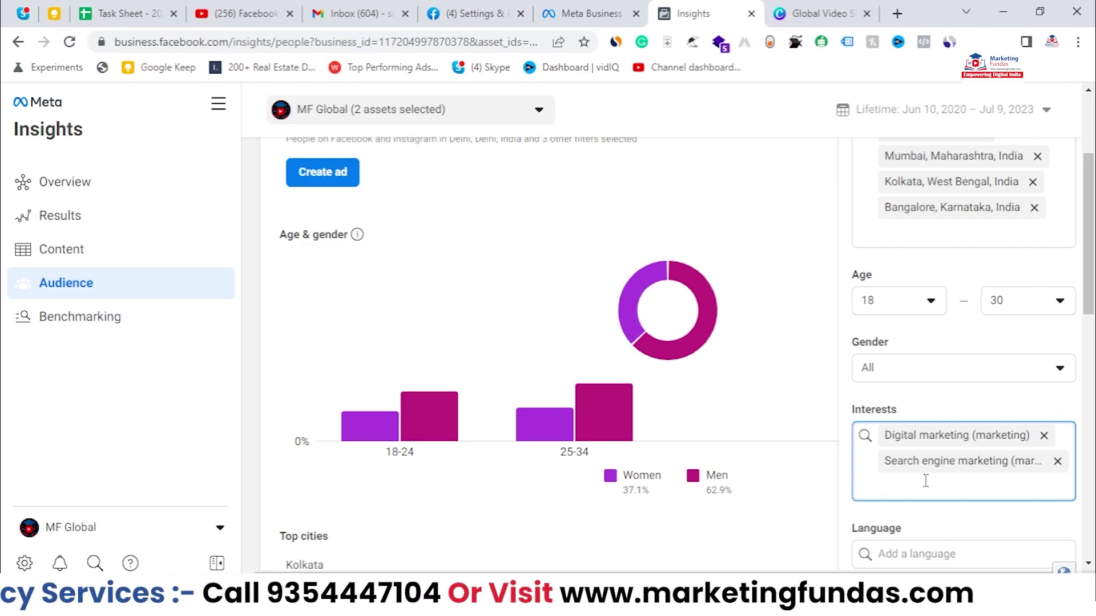
type("so")
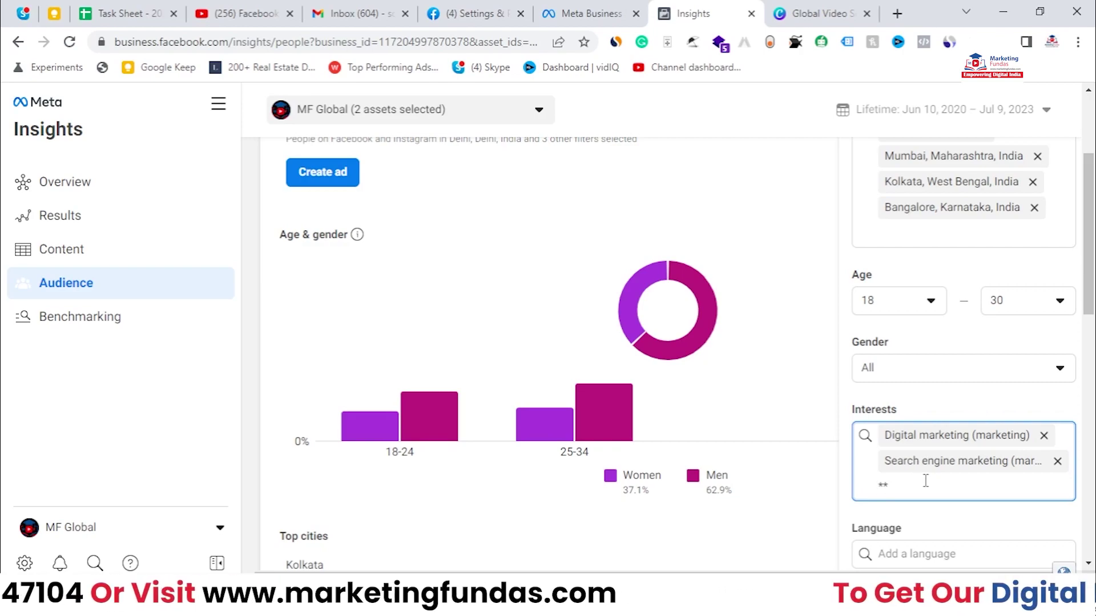
key("BackSpace")
key("BackSpace")
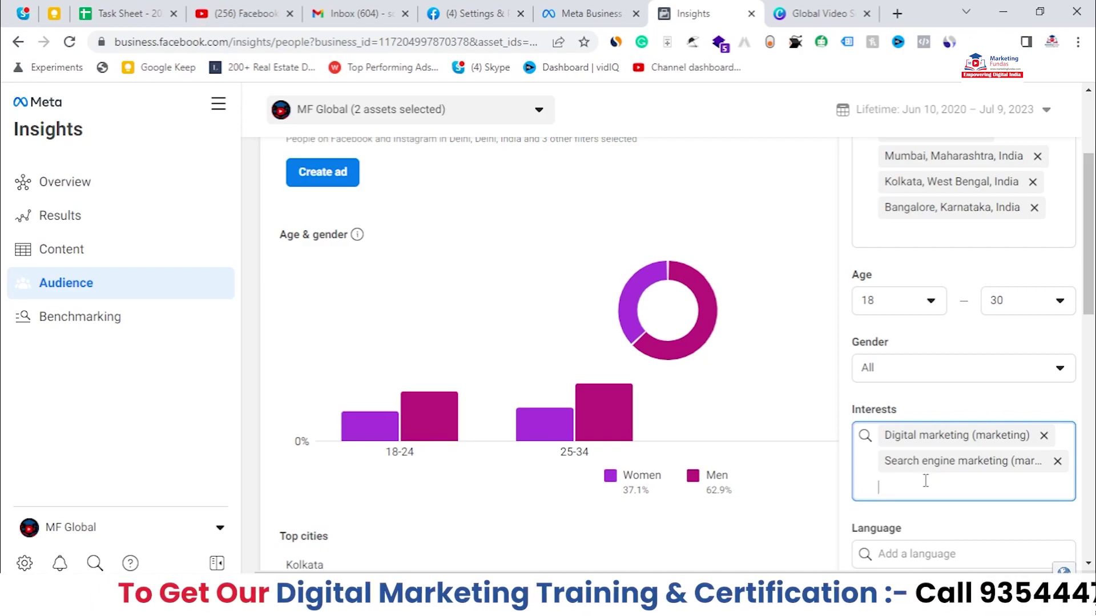
Add Social media marketing (marketing) as another interest in the potential audience filter
type("social")
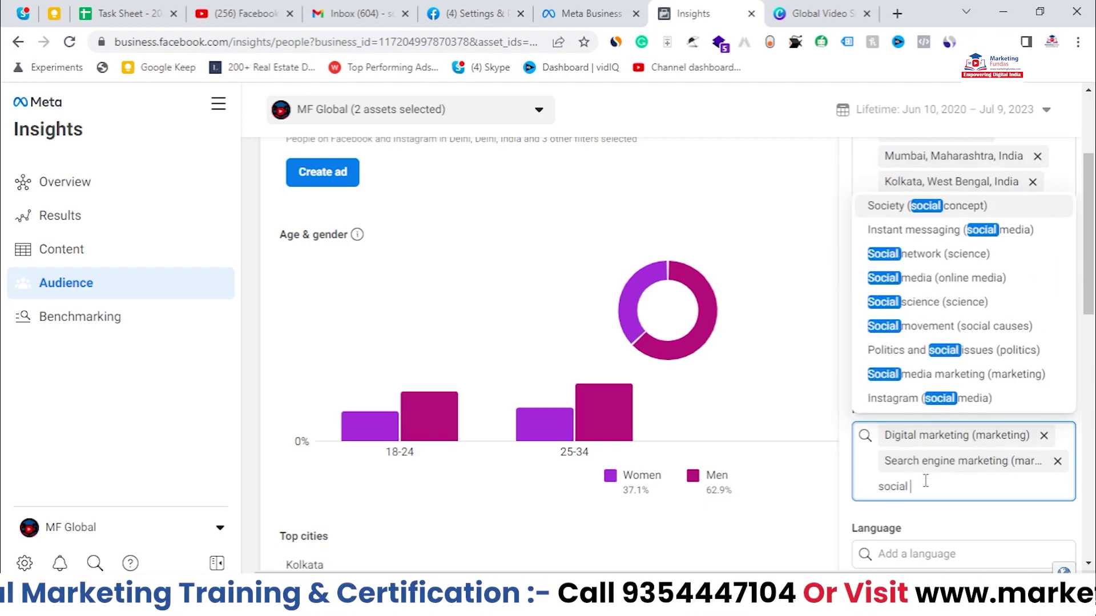
type(" media")
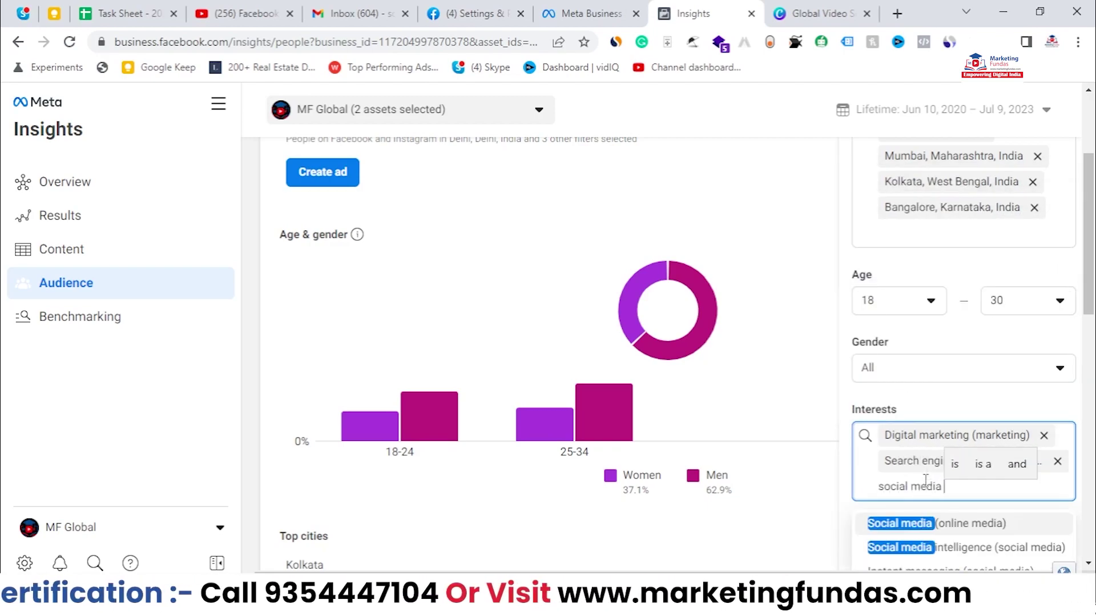
type(" ma")
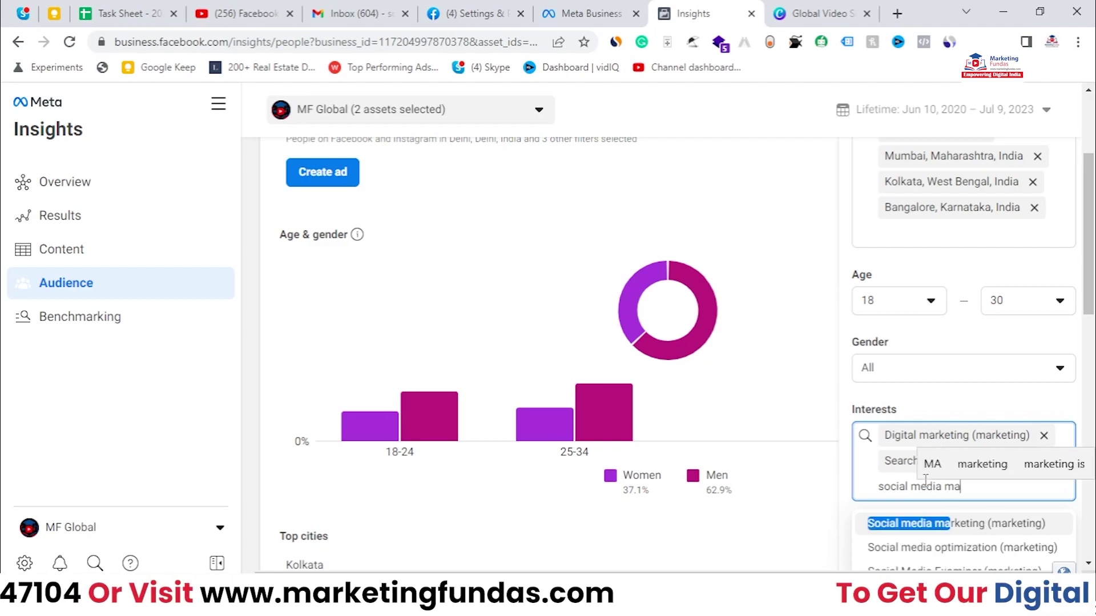
left_click(941, 524)
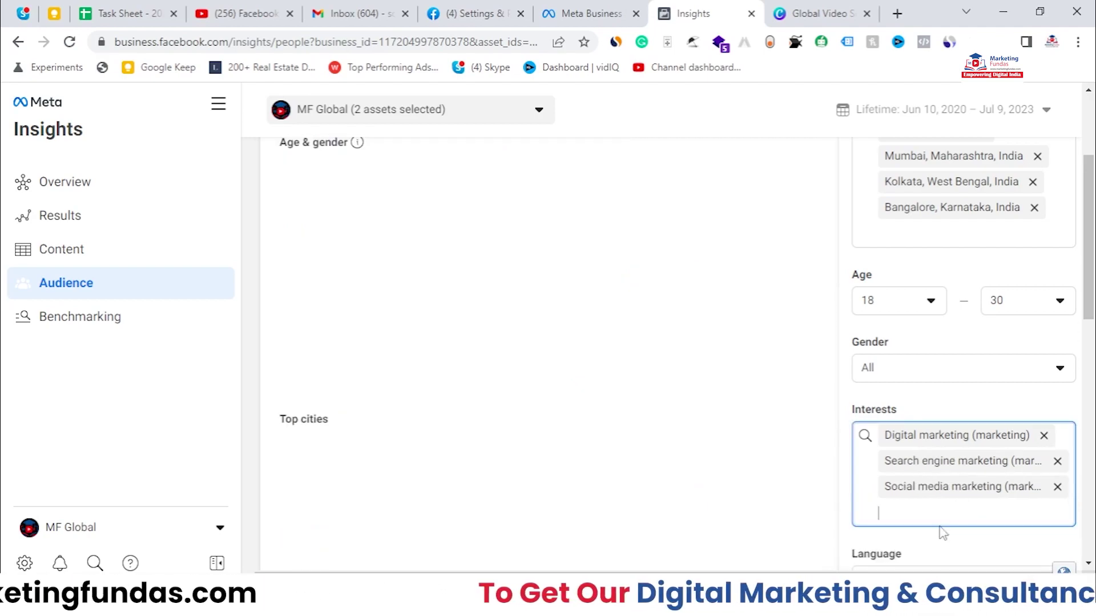
Review the filtered potential audience and save it as a new audience named "Digital Marketing Audeince"
scroll(773, 369, "up", 3)
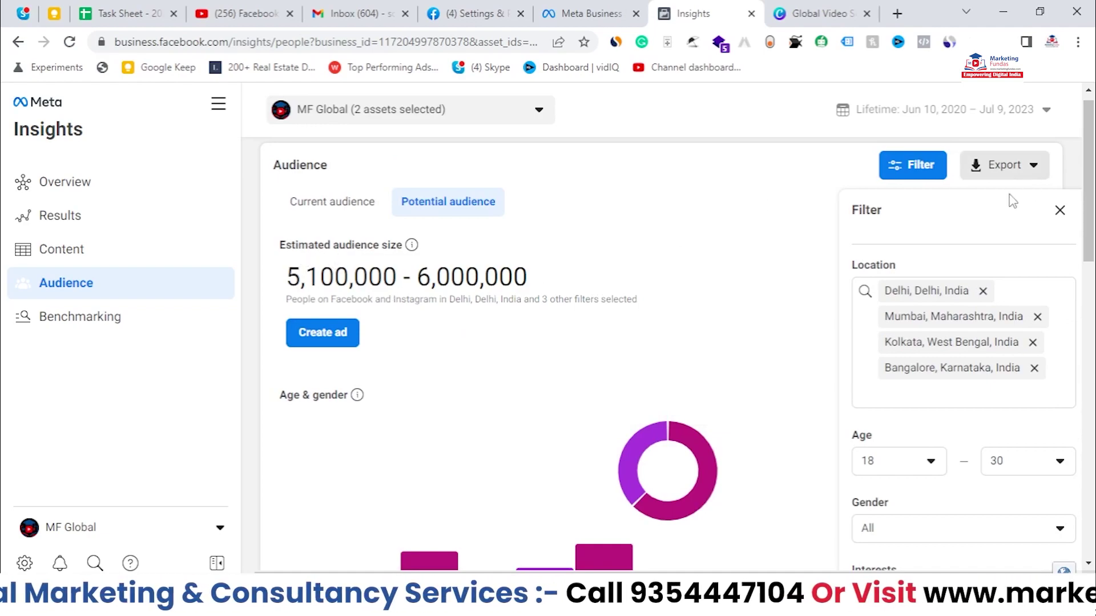
scroll(920, 286, "down", 5)
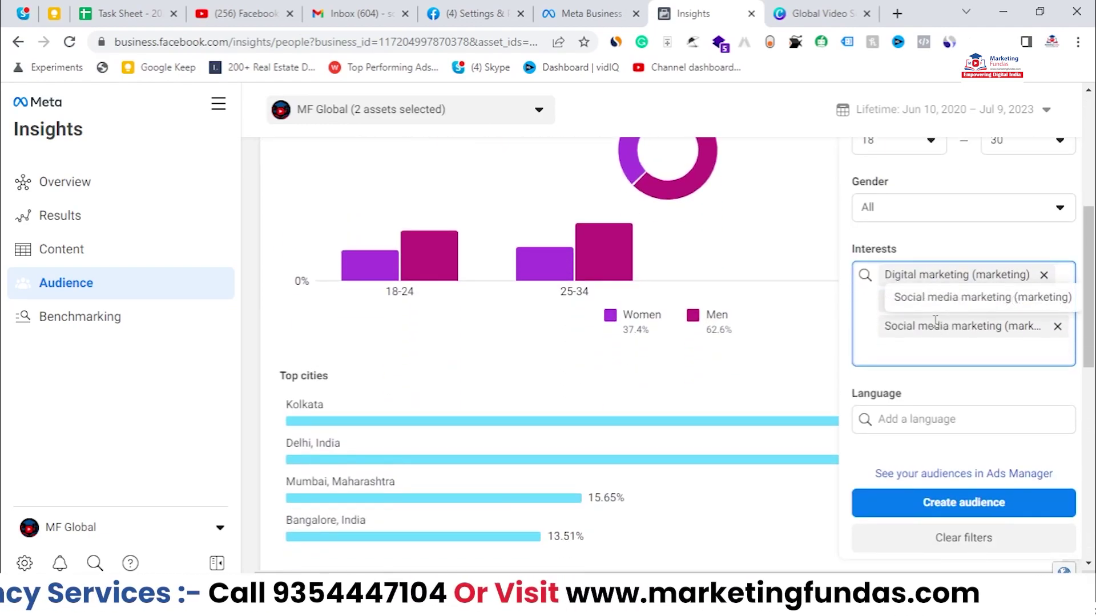
left_click(941, 405)
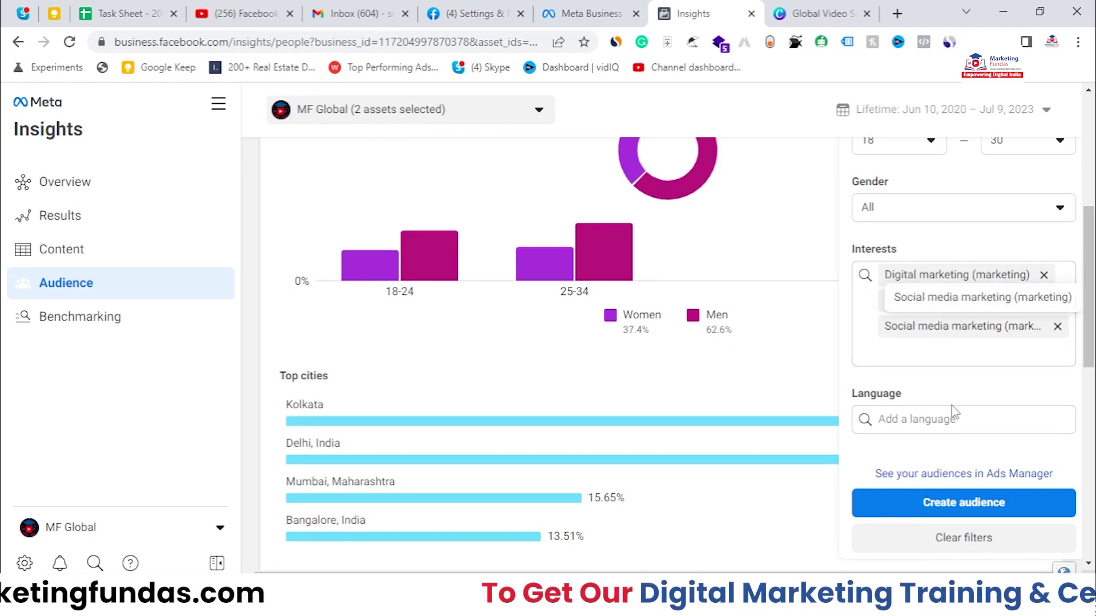
scroll(950, 411, "up", 6)
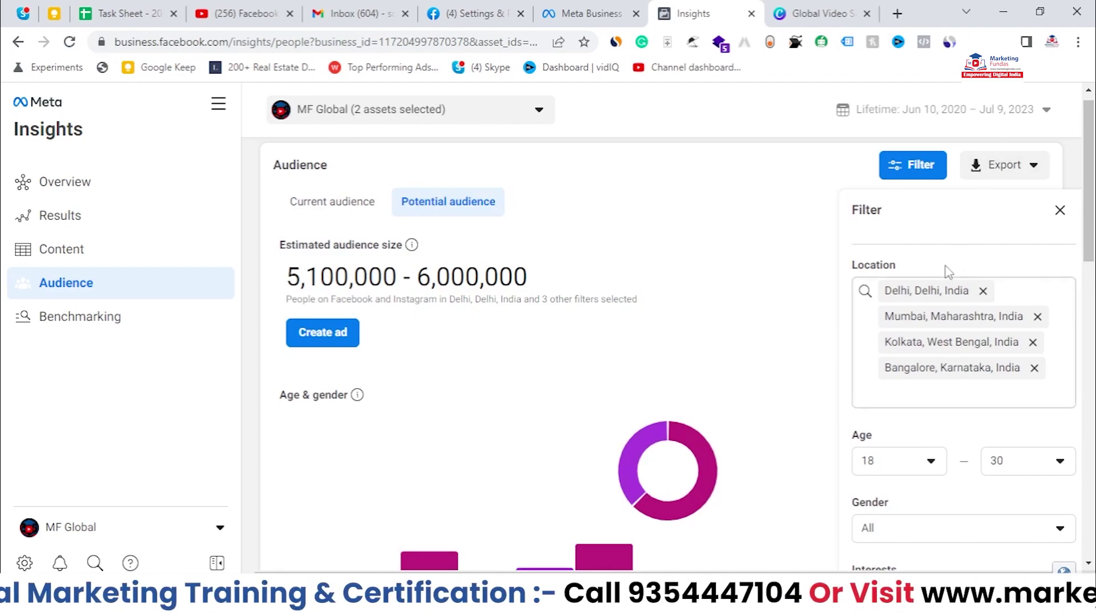
scroll(932, 444, "down", 4)
scroll(945, 495, "down", 3)
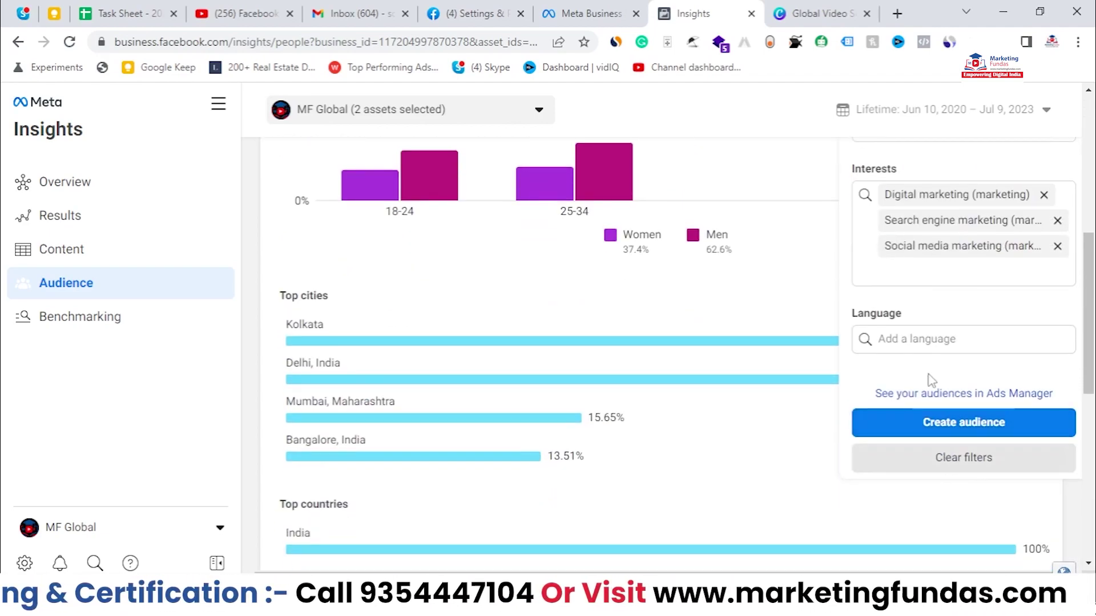
left_click(973, 426)
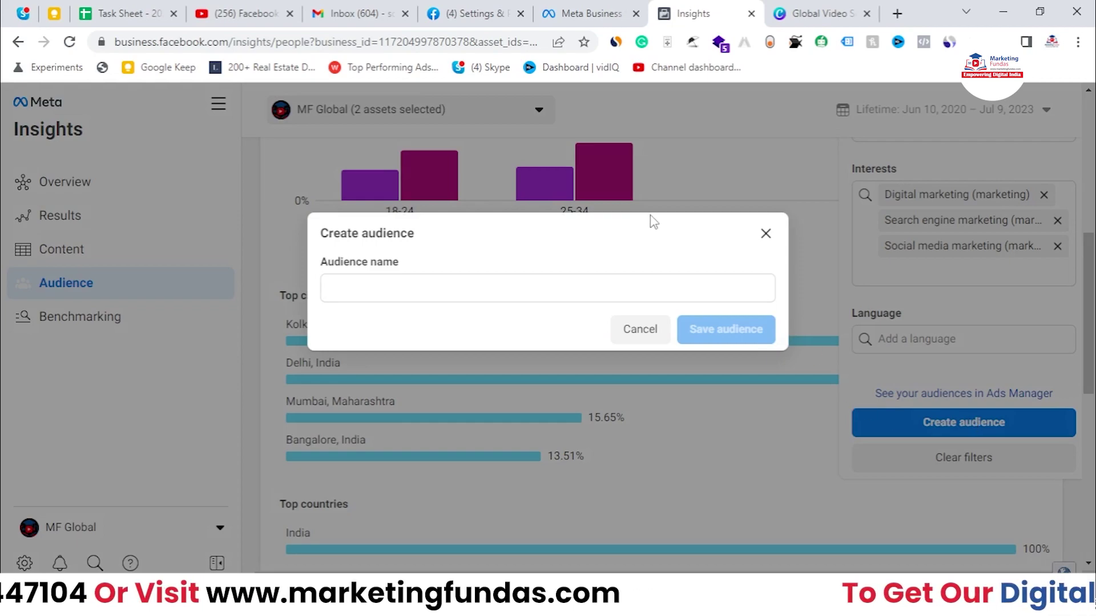
left_click(544, 289)
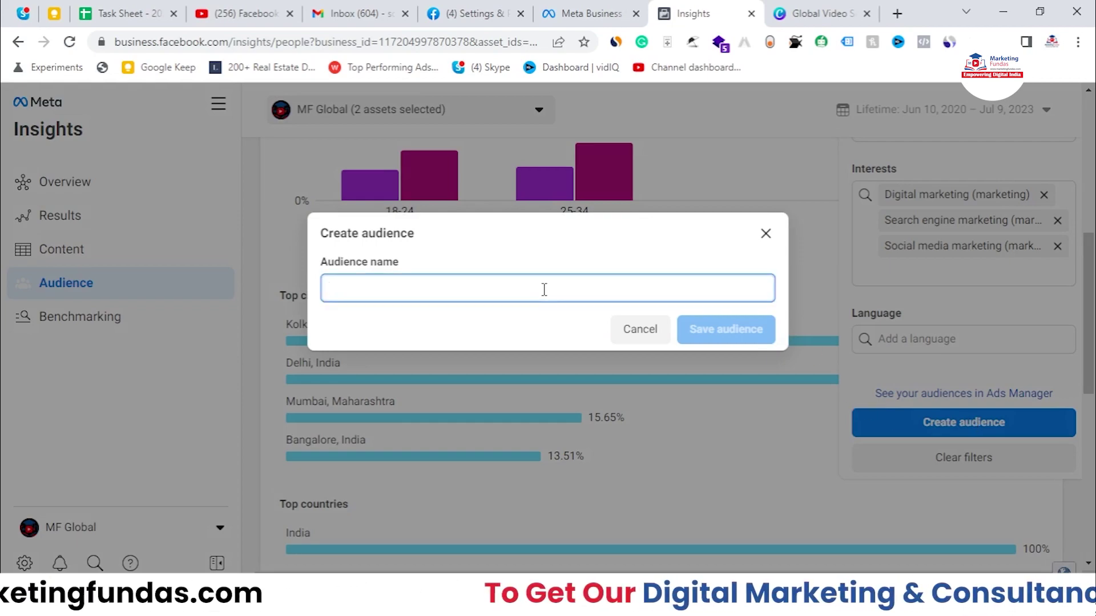
type("Digi")
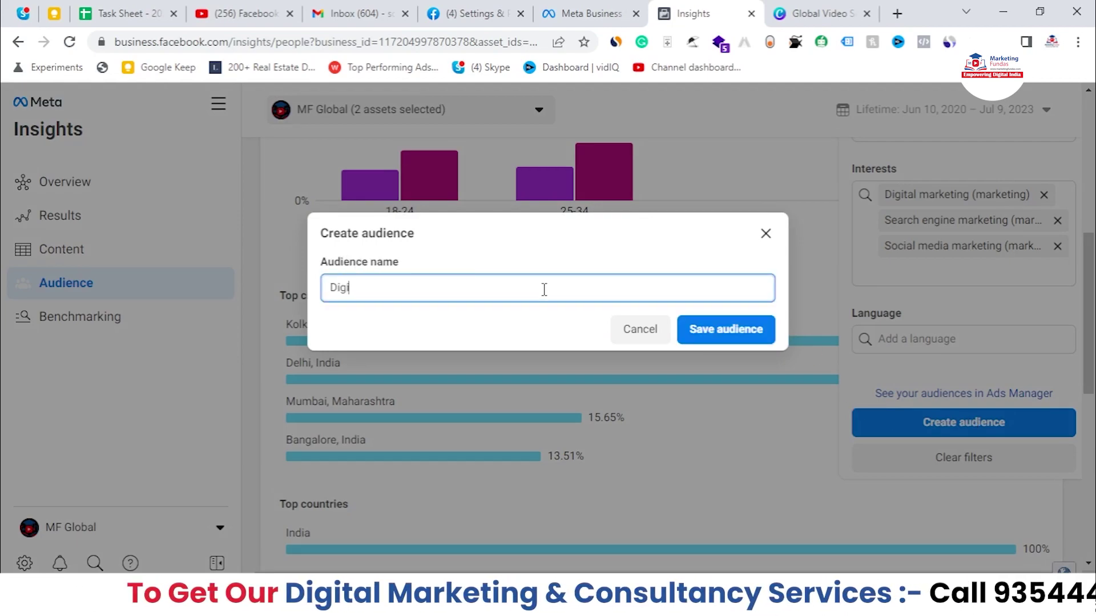
type("tal Marketing Au")
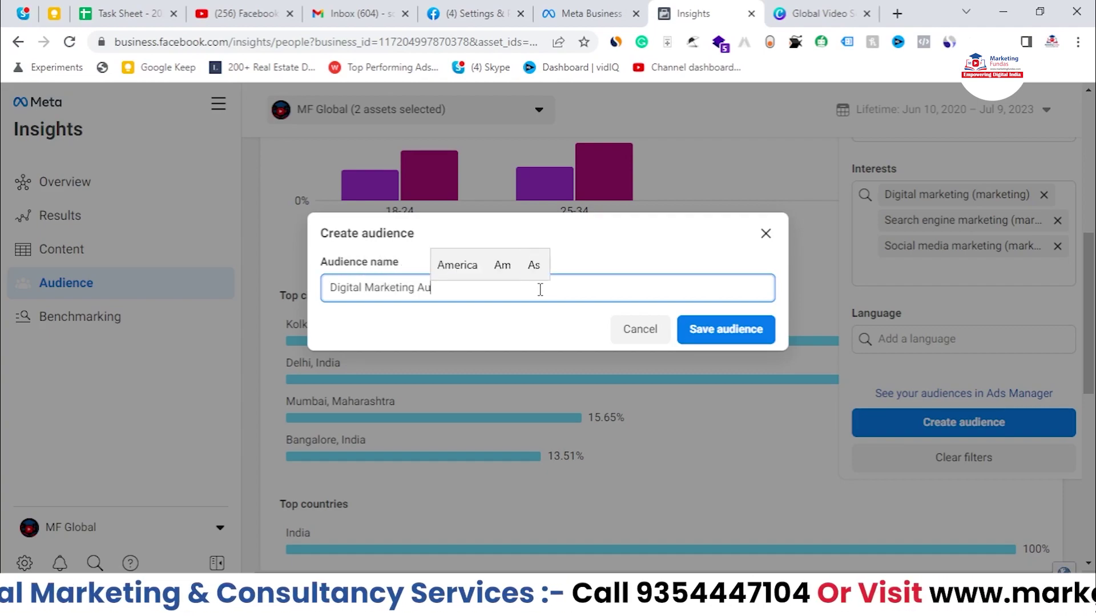
type("deince")
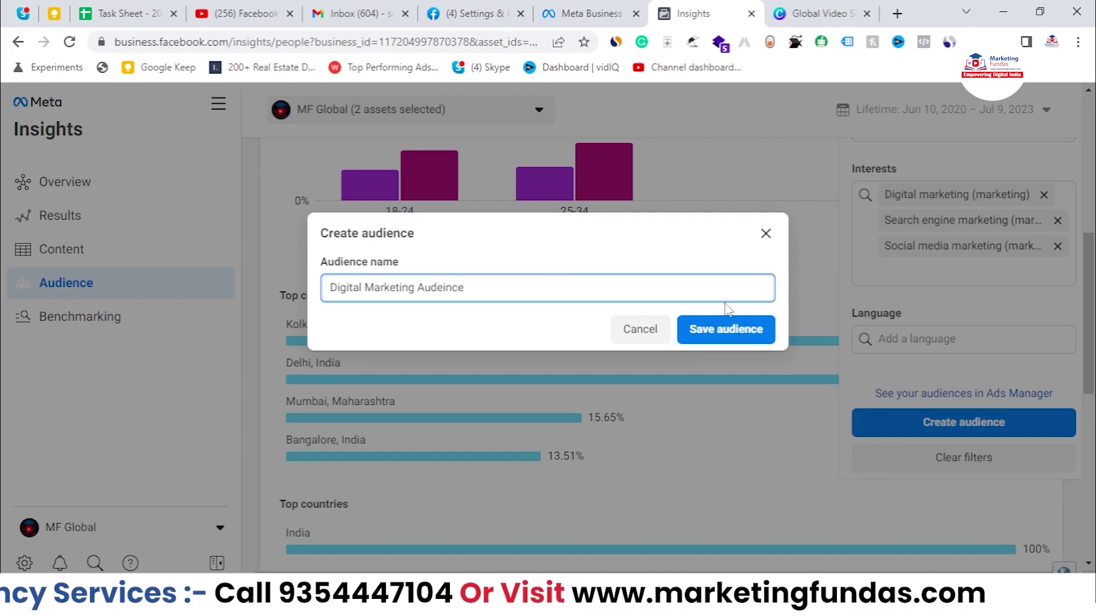
left_click(746, 331)
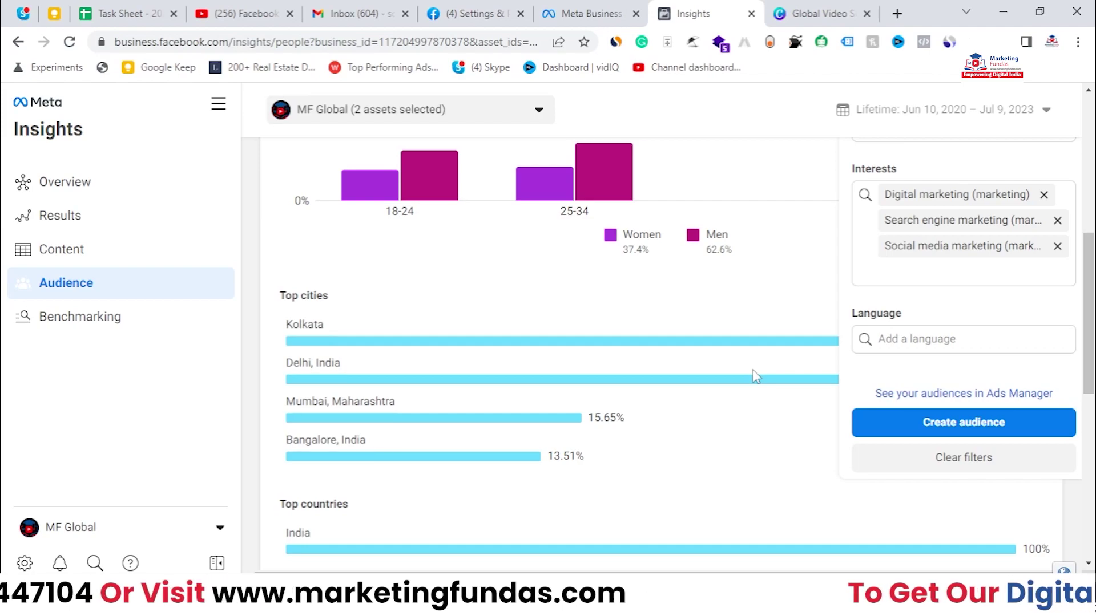
scroll(754, 371, "up", 3)
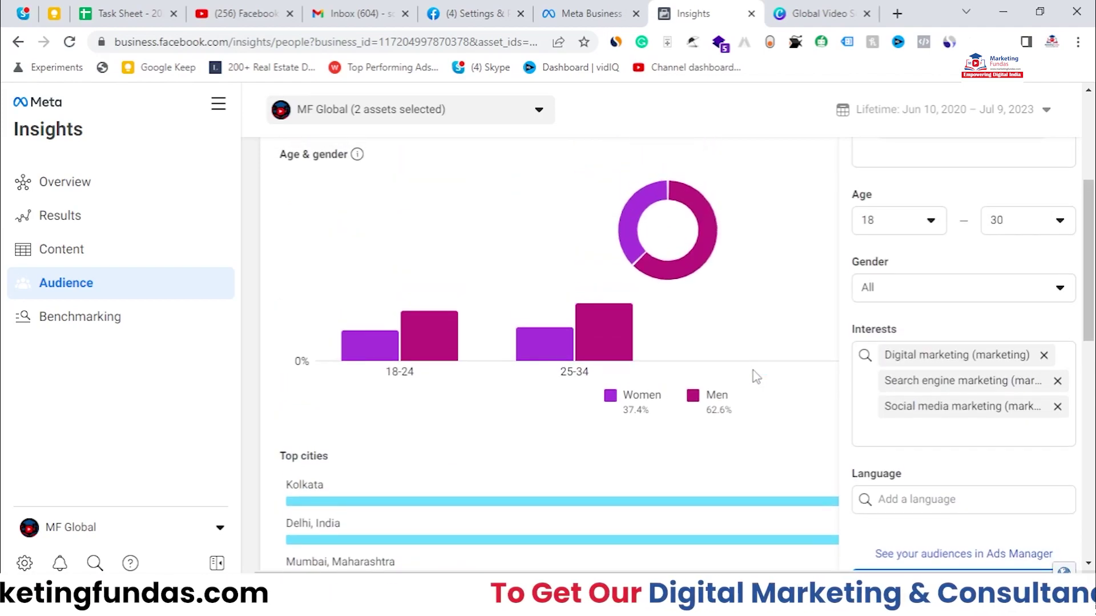
scroll(756, 376, "up", 5)
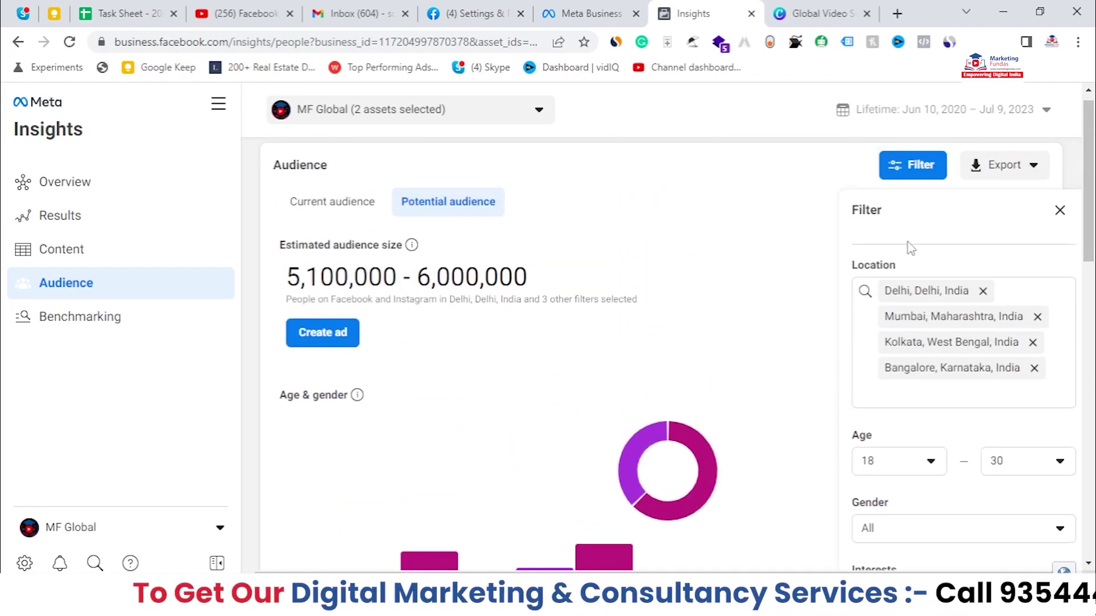